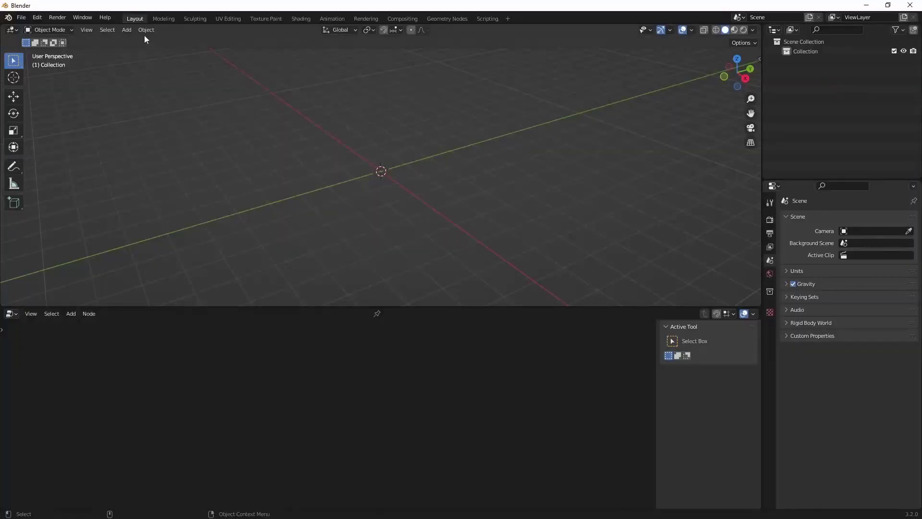
Add a cube mesh to the empty scene.
left_click(127, 30)
mouse_move(136, 40)
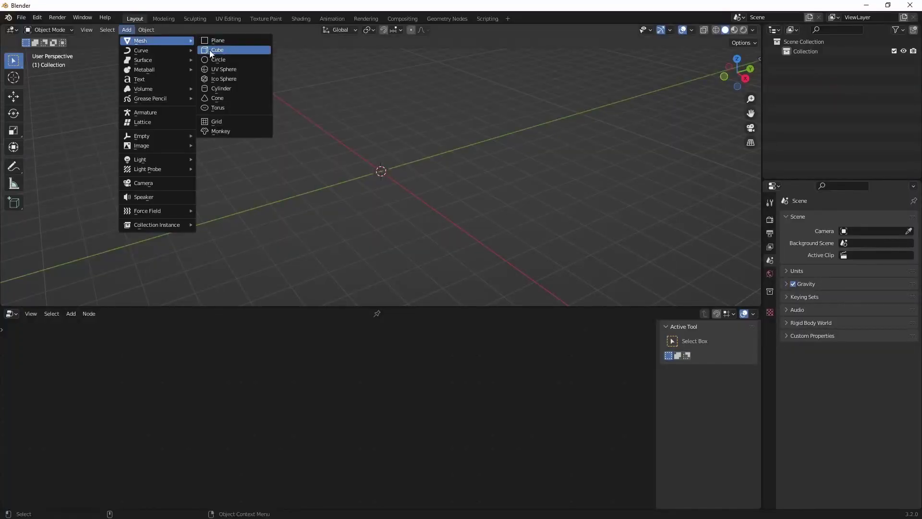
left_click(209, 50)
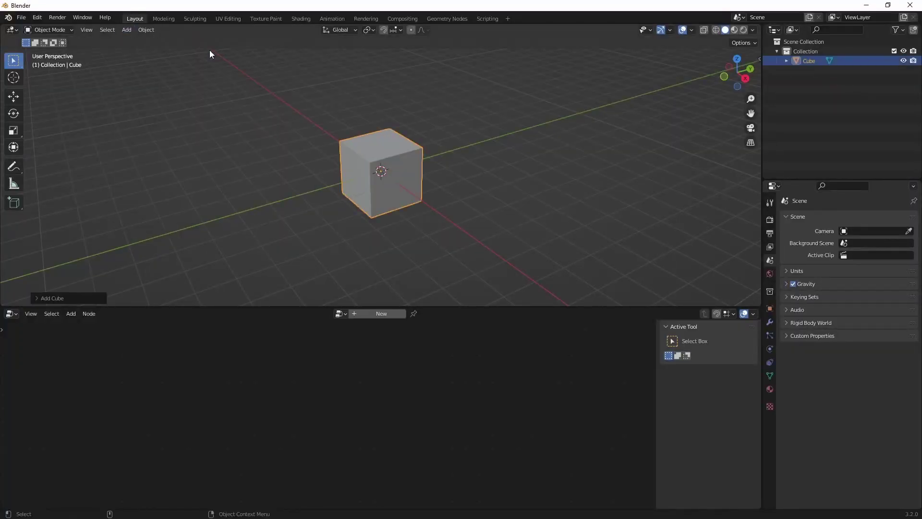
Create a new geometry node tree for the cube and move the Group Input node farther from the Group Output.
left_click(384, 314)
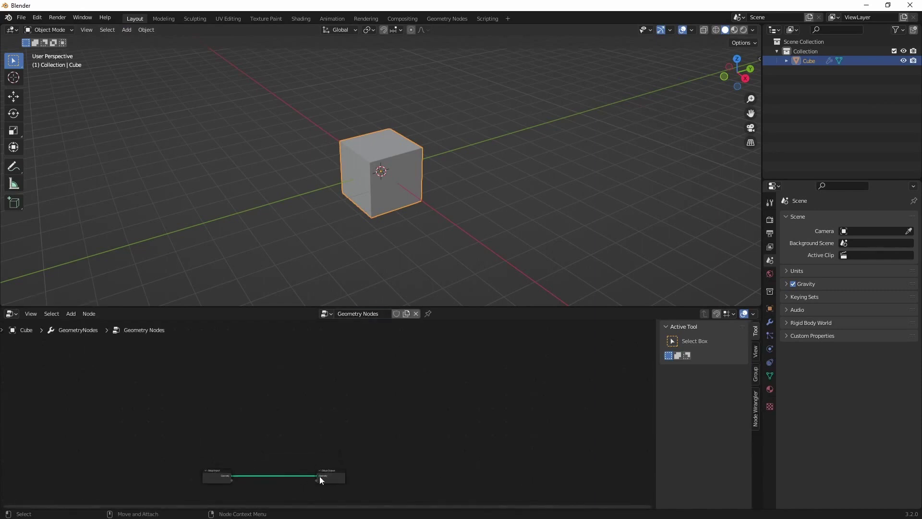
scroll(328, 478, "up", 7)
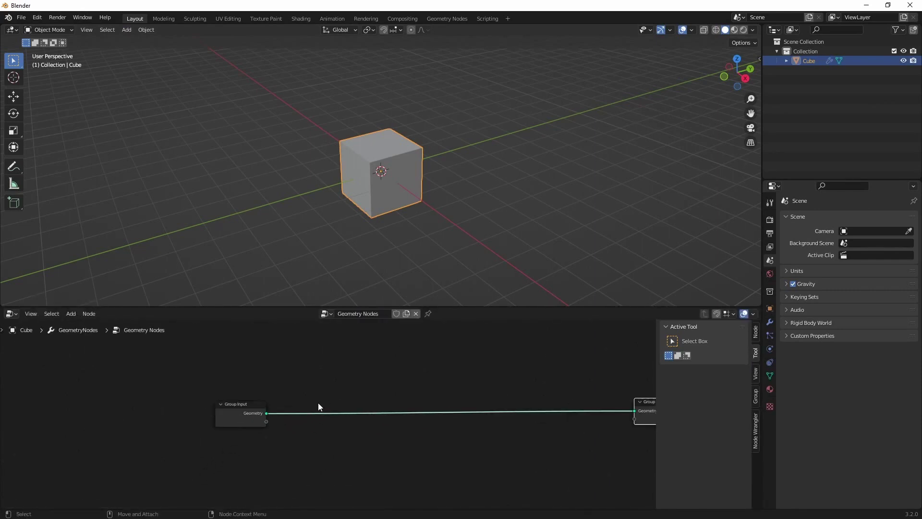
left_click_drag(246, 410, 153, 395)
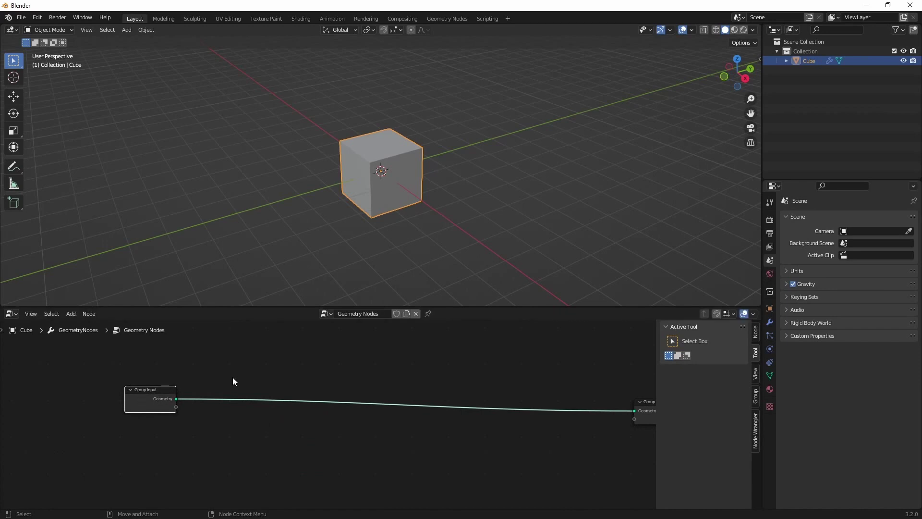
Insert a Subdivide Mesh node between Group Input and Group Output and set its level to 2.
left_click(272, 420)
key("shift+a")
type("subd")
key("Return")
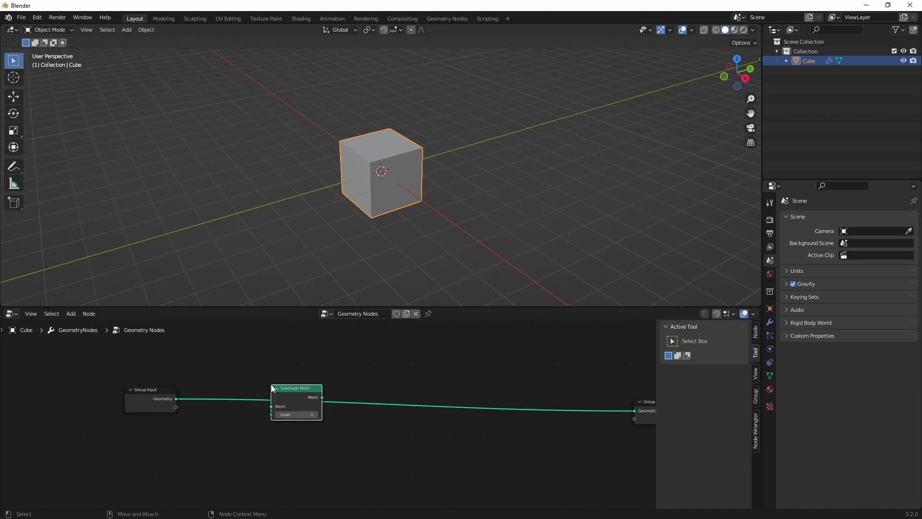
left_click(271, 384)
mouse_move(287, 388)
left_mouse_down()
mouse_move(234, 388)
mouse_move(276, 385)
left_mouse_up()
left_click(236, 414)
type("2")
key("Return")
middle_click_drag(338, 389, 274, 379)
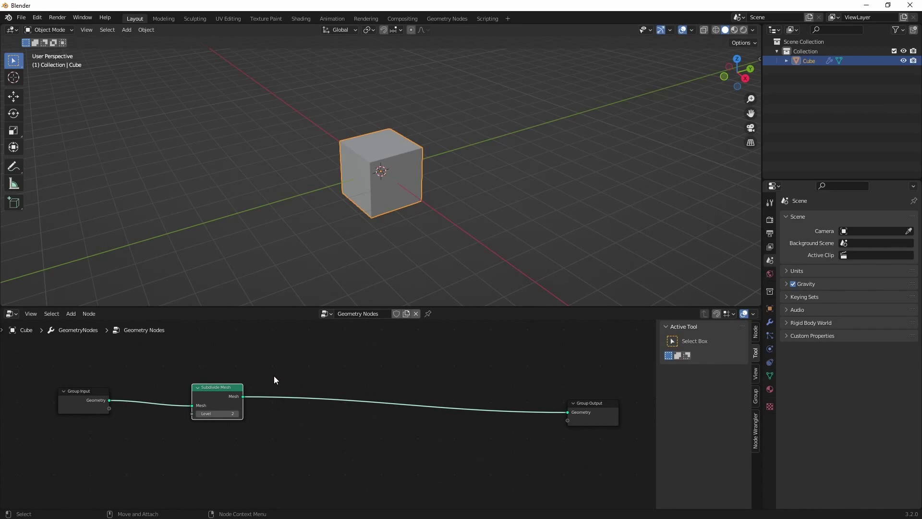
left_click(274, 376)
key("shift+a")
key("s")
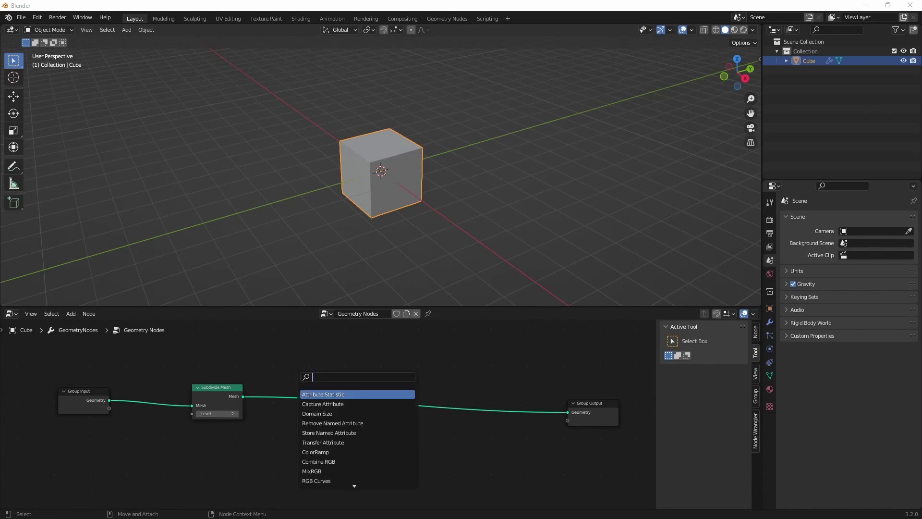
key("Escape")
Insert an Extrude Mesh node on the link after the Subdivide Mesh node.
key("shift+a")
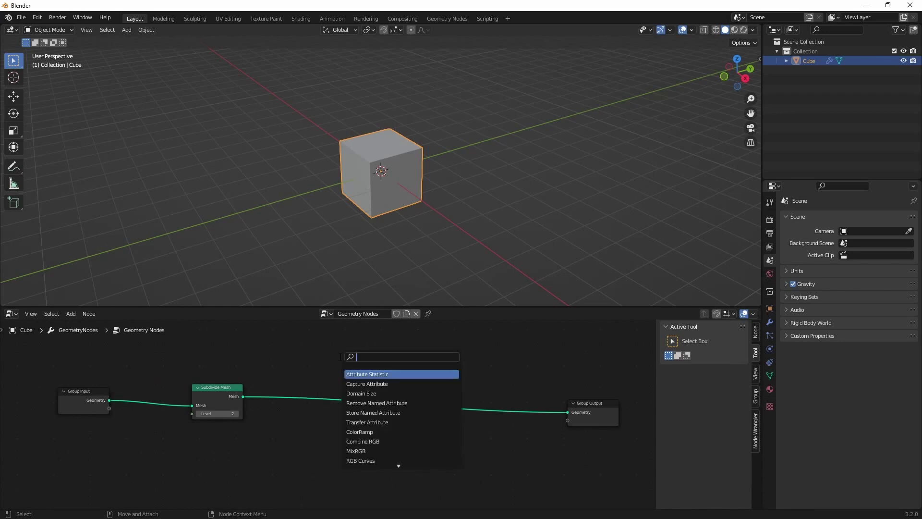
type("extrude m")
key("Return")
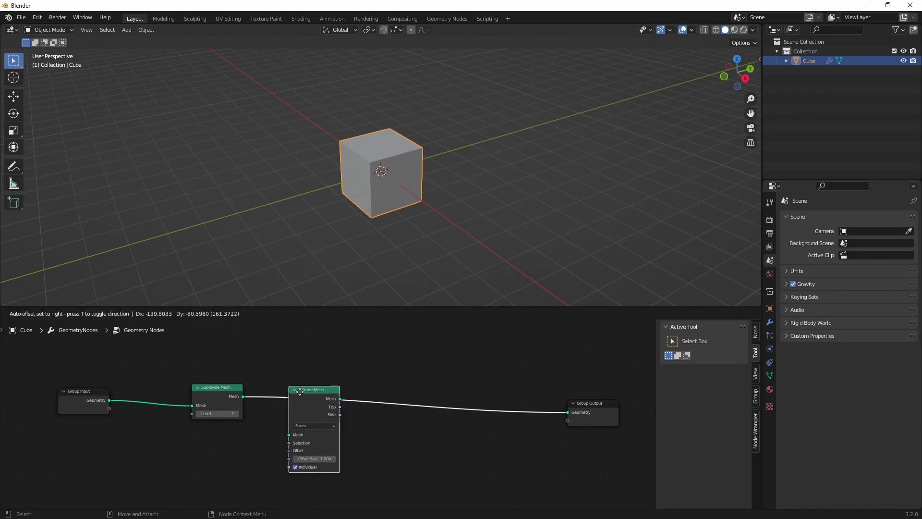
left_click(298, 393)
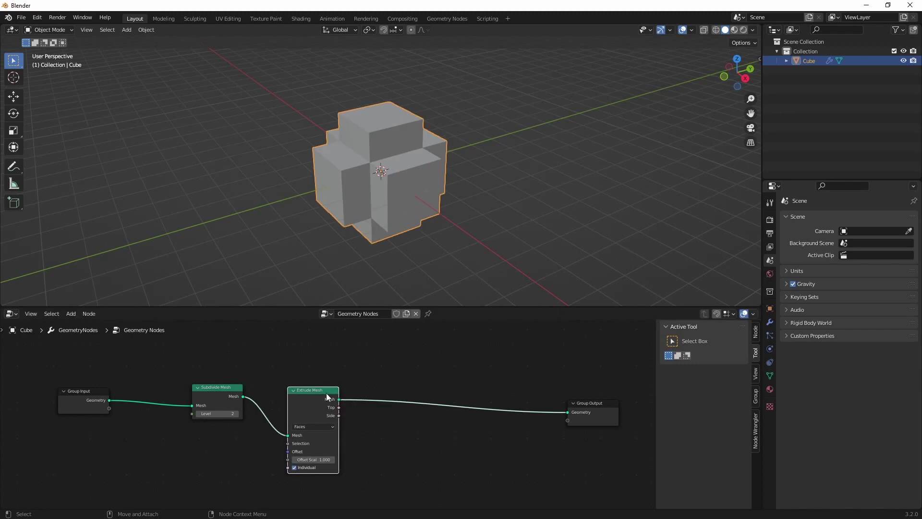
Insert a second Extrude Mesh node before the Group Output and reposition the first Extrude Mesh node closer to it.
left_click(390, 376)
key("shift+a")
type("extrude")
key("Return")
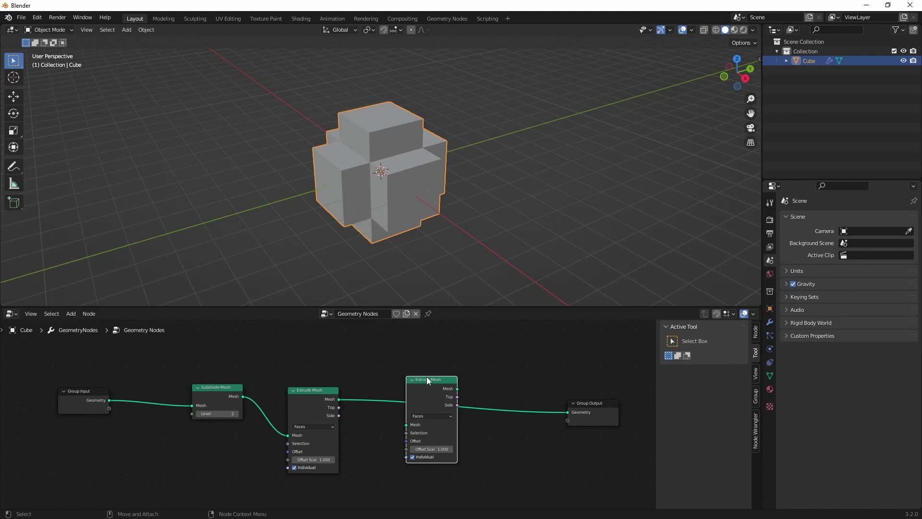
left_click(407, 385)
middle_click_drag(281, 363, 334, 393)
left_click_drag(347, 415, 364, 401)
Add a Random Value node, set its data type to Boolean, and connect it to the first Extrude Mesh node's Selection.
key("shift+a")
left_click(296, 365)
type("random")
key("Return")
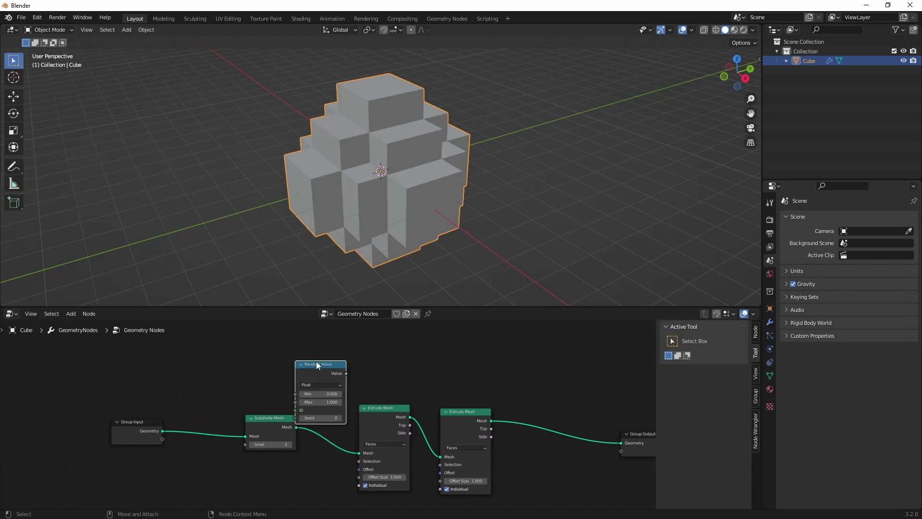
left_click_drag(317, 363, 359, 460)
left_click(297, 367)
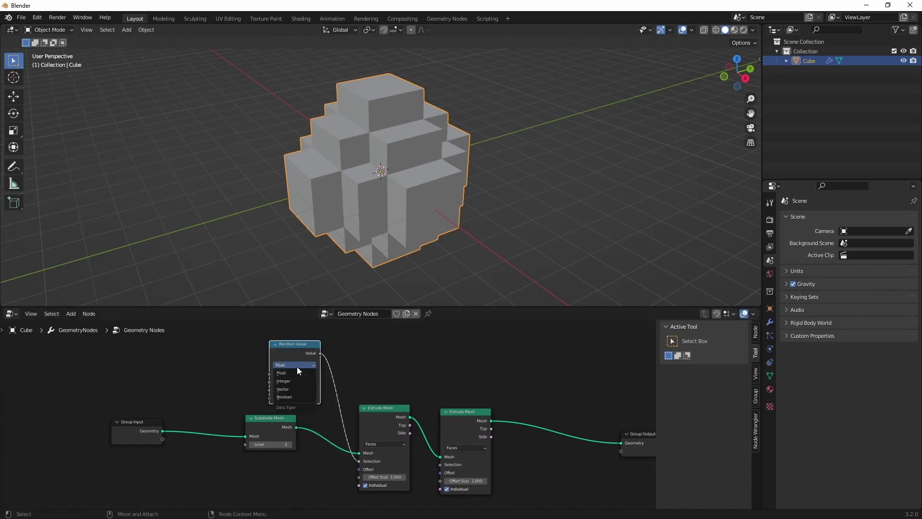
left_click(298, 396)
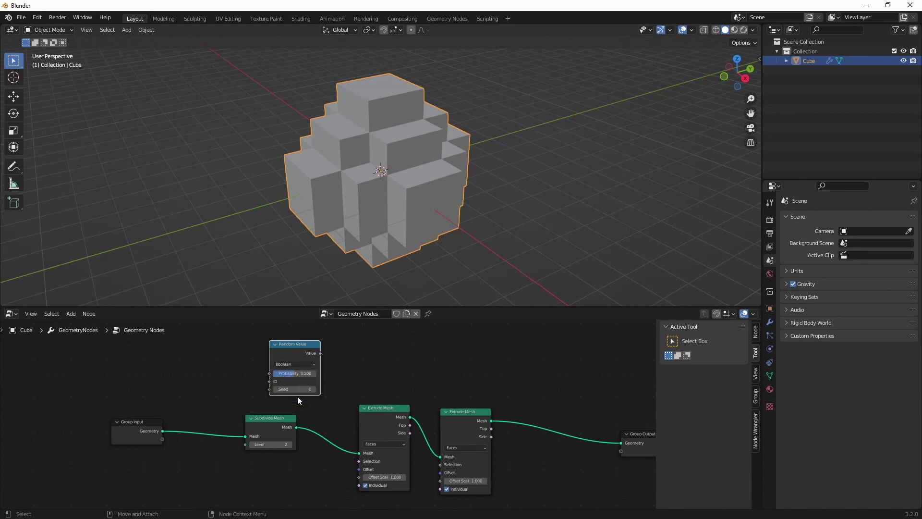
left_click_drag(271, 419, 229, 452)
left_click_drag(321, 353, 360, 461)
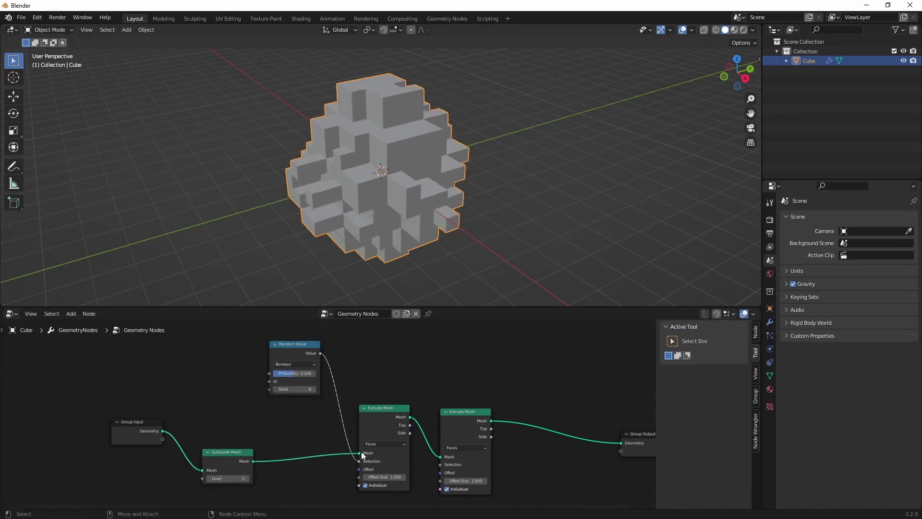
Duplicate the Boolean Random Value node and connect the copy to the second Extrude Mesh node's Selection.
key("shift+d")
left_click(402, 350)
left_click_drag(411, 351, 441, 465)
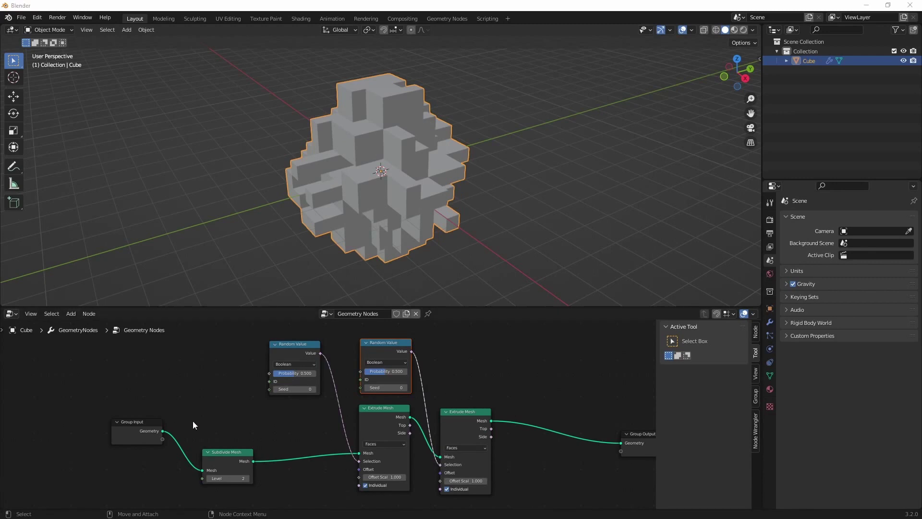
Tidy the node layout, moving the Group Input node farther from the Subdivide Mesh node.
key("g")
left_click(280, 400)
mouse_move(287, 426)
middle_mouse_down()
mouse_move(295, 436)
mouse_move(273, 430)
mouse_move(284, 415)
middle_mouse_up()
key("g")
left_click(290, 439)
left_click_drag(122, 410, 89, 430)
middle_click_drag(151, 462, 159, 447)
middle_click_drag(157, 404, 143, 372)
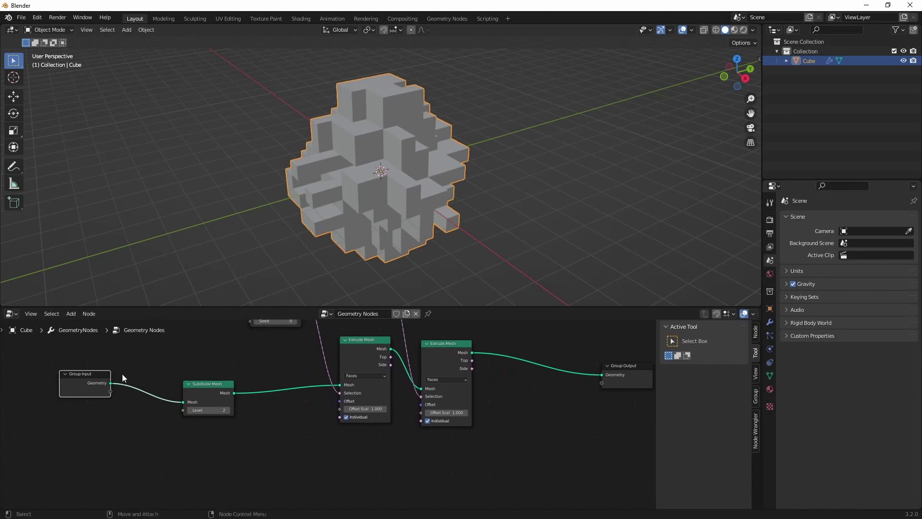
Add a Math node below the Subdivide Mesh node and set its operation to Multiply.
left_click_drag(111, 391, 226, 460)
key("shift+a")
type("smultipl")
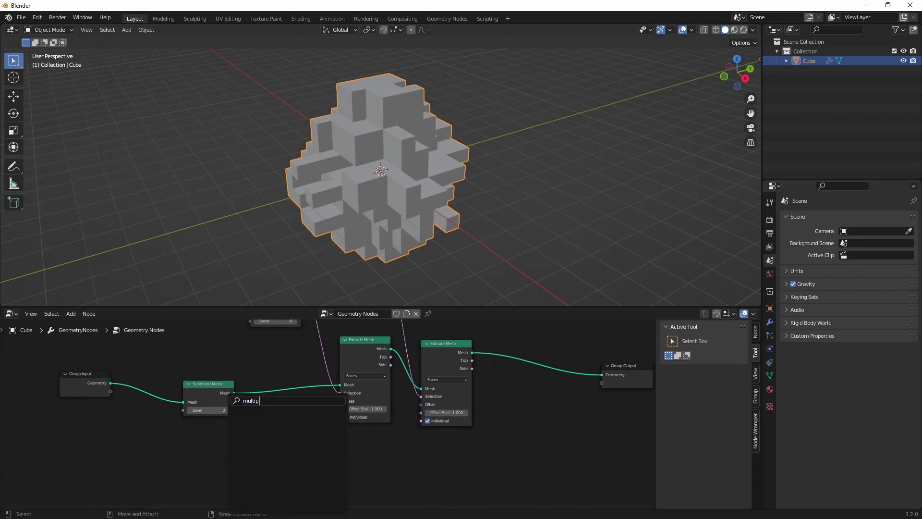
key("BackSpace")
key("BackSpace")
key("BackSpace")
key("BackSpace")
type("a")
key("Return")
left_click(227, 464)
left_click(253, 484)
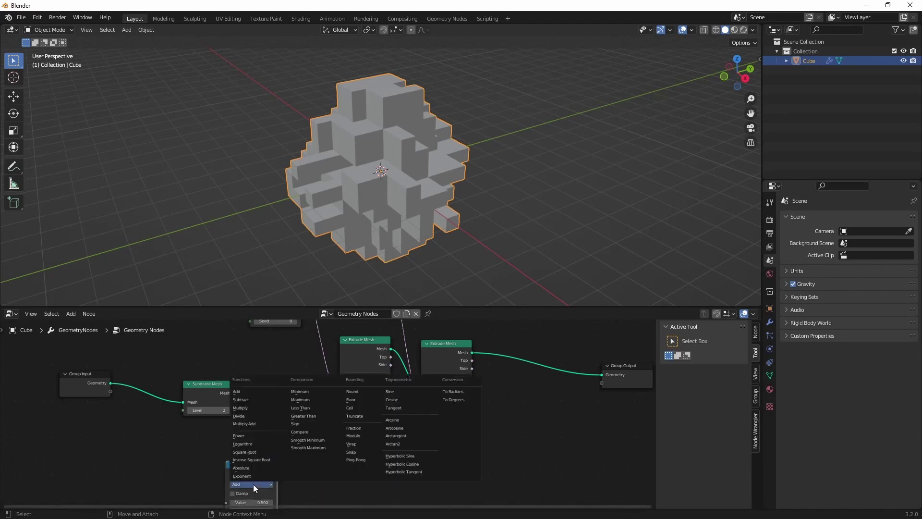
left_click(245, 407)
Expose the Multiply node's first value as a new Group Input socket and move the node closer to the Group Input.
middle_click_drag(218, 470, 221, 438)
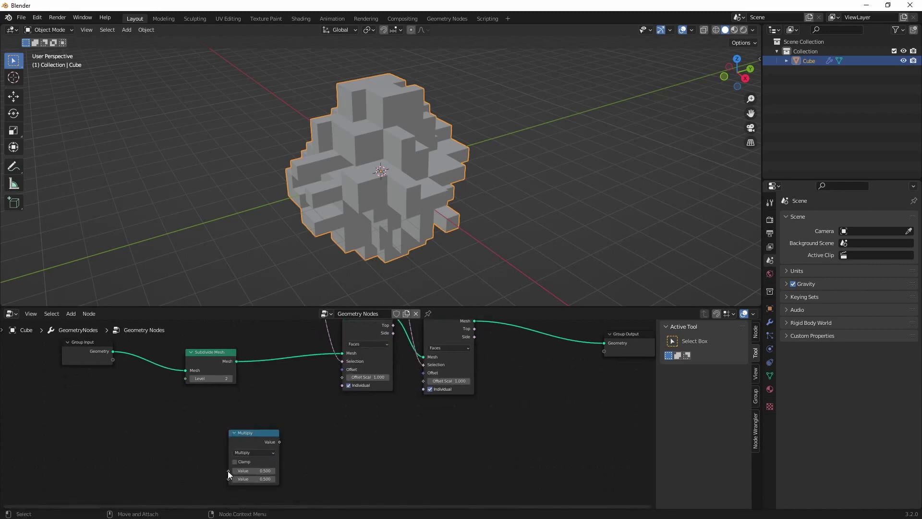
left_click_drag(228, 470, 113, 359)
left_click_drag(232, 426, 182, 402)
Add a second Math node set to Multiply and feed the first Multiply node's result into its first value.
middle_click_drag(267, 425, 206, 439)
key("shift+a")
type("s")
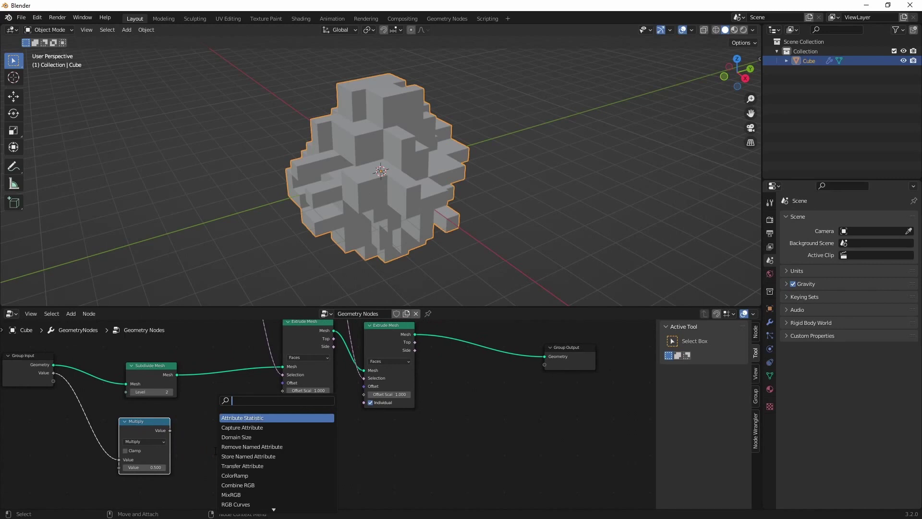
type("add")
key("Return")
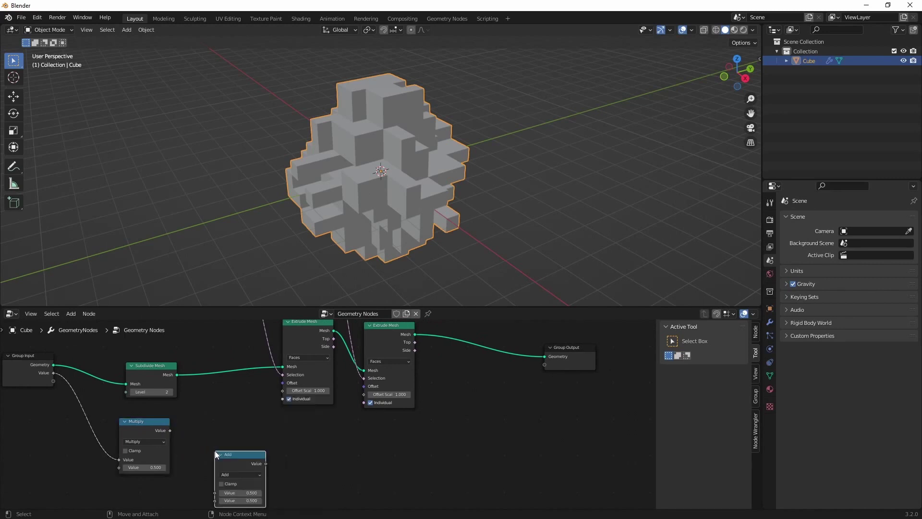
left_click(246, 475)
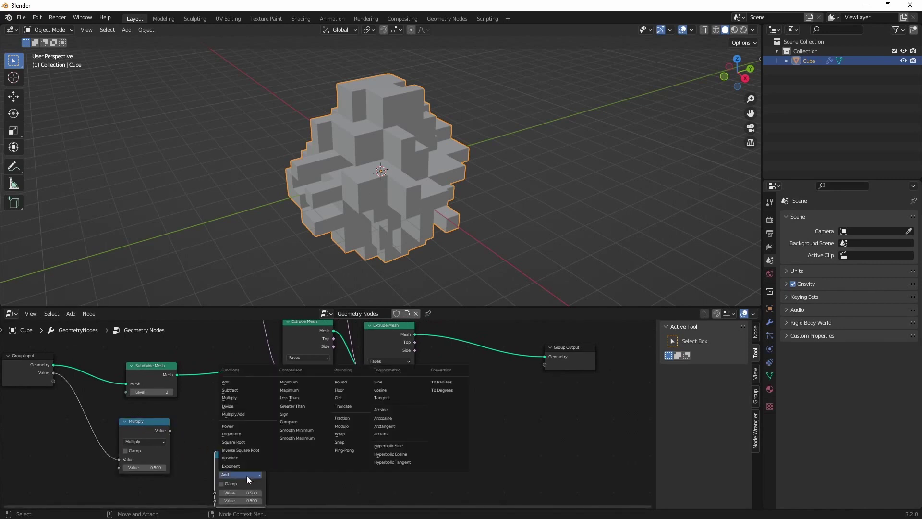
left_click(236, 398)
left_click_drag(169, 430, 214, 472)
Add a Value node feeding the second Multiply node's other input, and connect that Multiply's result to the first Extrude Mesh's Offset Scale.
left_click(93, 482)
key("shift+a")
type("svak")
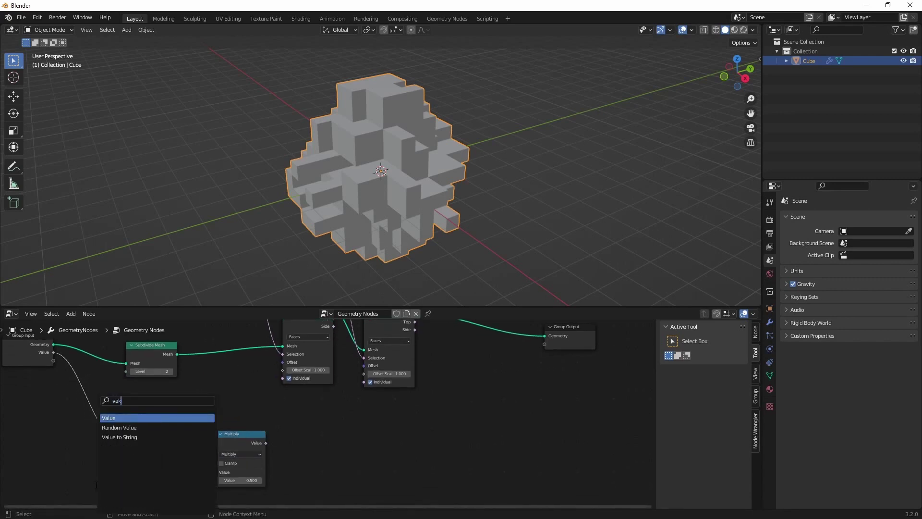
key("BackSpace")
key("Return")
left_click(97, 489)
left_click_drag(146, 498, 213, 451)
left_click_drag(264, 413, 281, 341)
Set the second Extrude Mesh node's Offset Scale to 0.05 and deselect the cube.
middle_click_drag(303, 372, 270, 407)
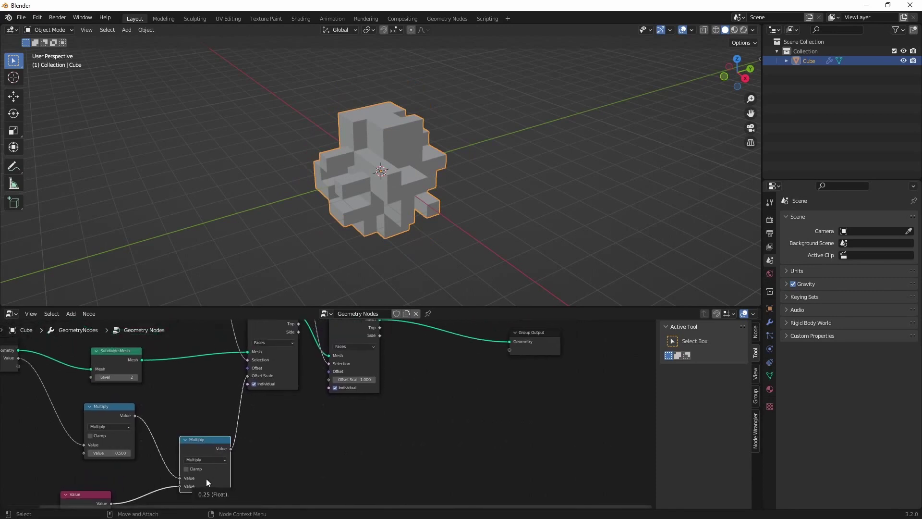
scroll(248, 468, "down", 2)
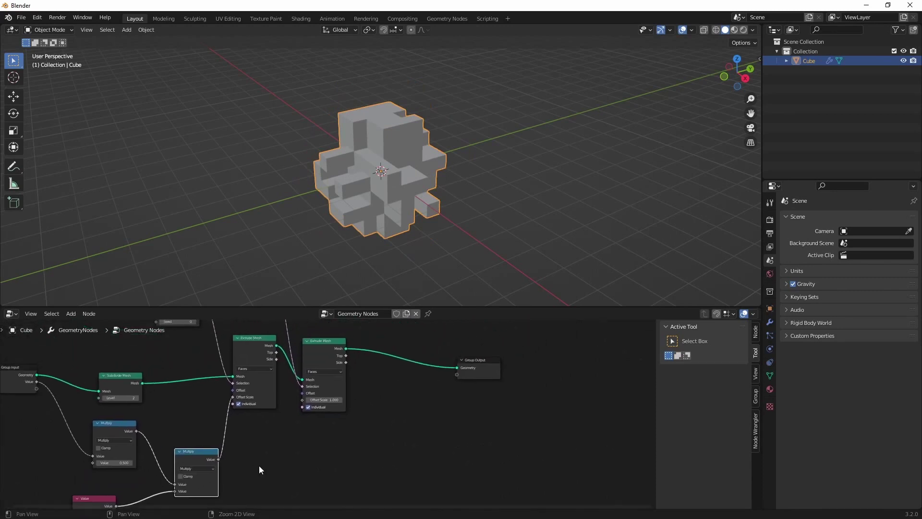
mouse_move(290, 437)
middle_mouse_down()
mouse_move(272, 462)
mouse_move(292, 450)
middle_mouse_up()
scroll(293, 451, "down", 4)
scroll(283, 455, "up", 2)
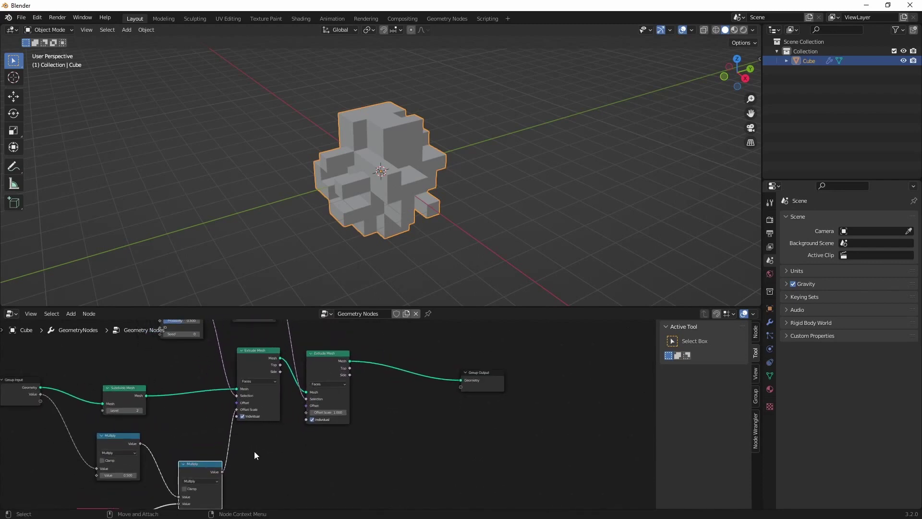
left_click(339, 412)
type(".05")
key("Return")
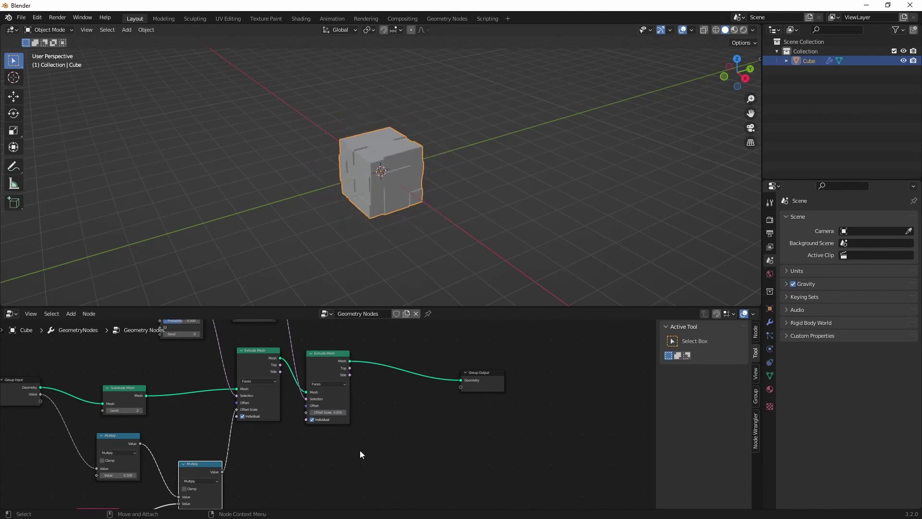
scroll(474, 143, "up", 1)
left_click(473, 143)
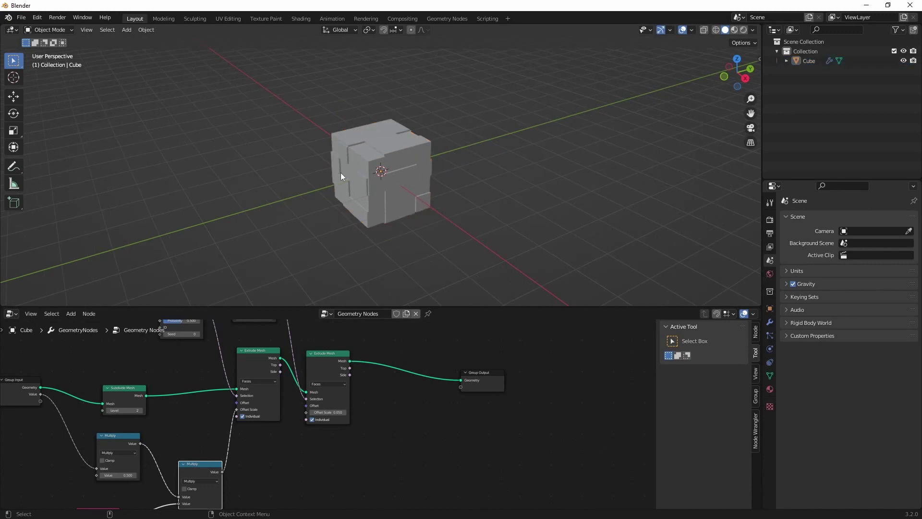
scroll(336, 174, "up", 3)
middle_click_drag(330, 178, 341, 197)
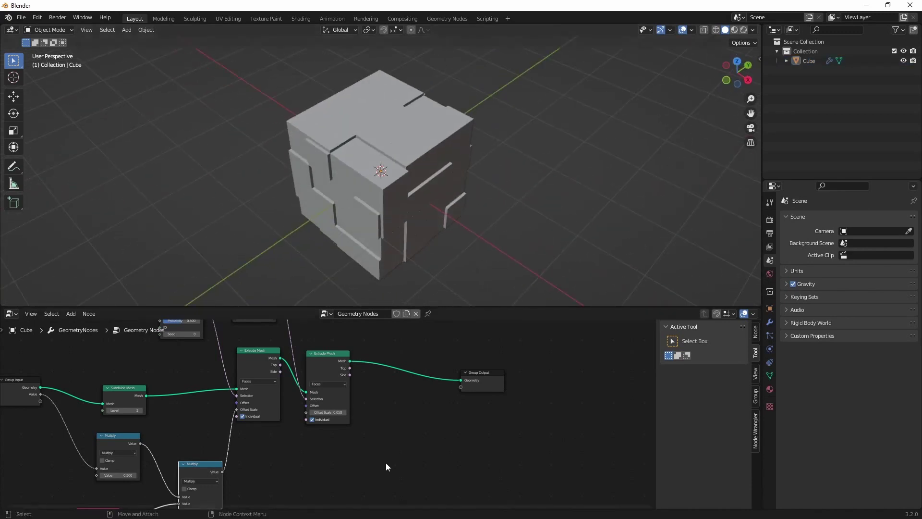
Move the Group Output node farther away and insert a Delete Geometry node after the second Extrude Mesh node.
middle_click_drag(385, 462, 364, 456)
left_click_drag(445, 408, 499, 405)
middle_click_drag(356, 391, 344, 401)
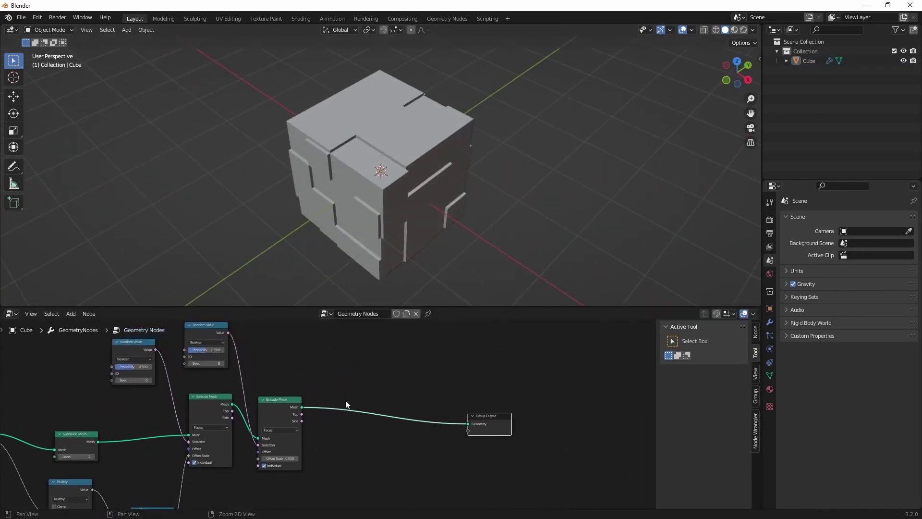
left_click(337, 397)
key("shift+a")
type("delete")
key("Return")
left_click(361, 392)
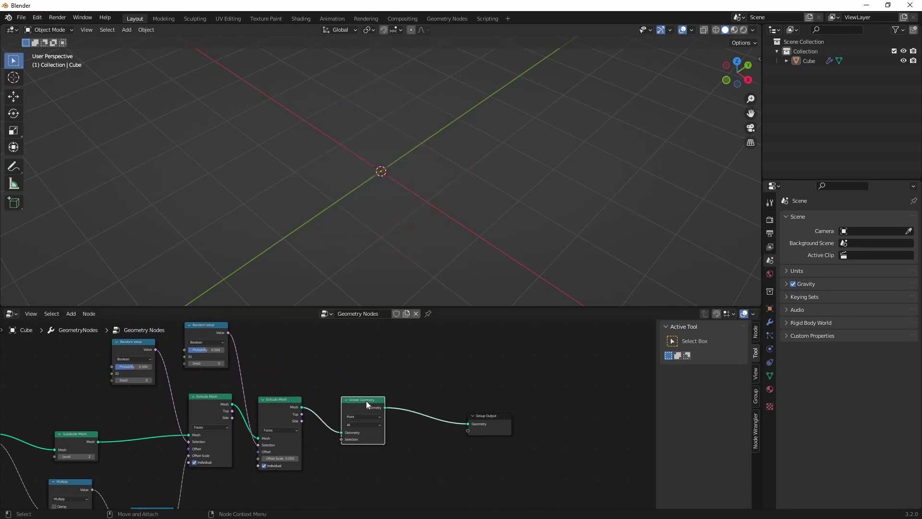
Add a Random Value node set to Boolean and connect its Value to the Delete Geometry node's Selection.
key("shift+a")
type("random")
key("Return")
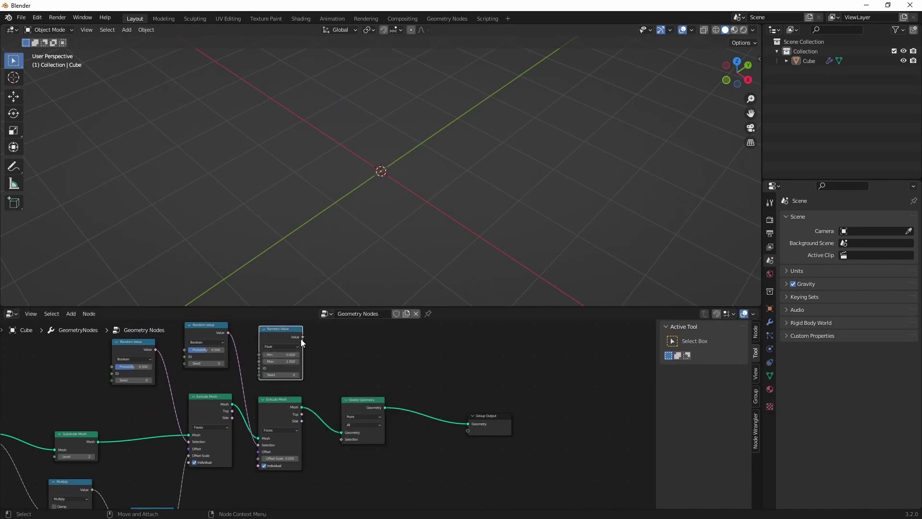
left_click(302, 340)
left_click_drag(302, 336, 341, 439)
left_click(273, 346)
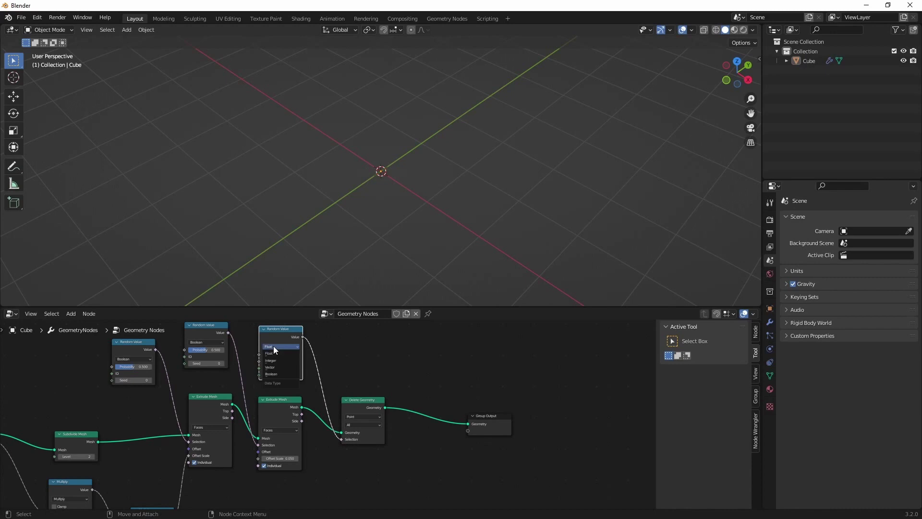
left_click(285, 374)
left_click_drag(301, 337, 341, 439)
Set the Probability of the Random Value node feeding Delete Geometry to 0.567.
middle_click_drag(408, 201, 387, 165)
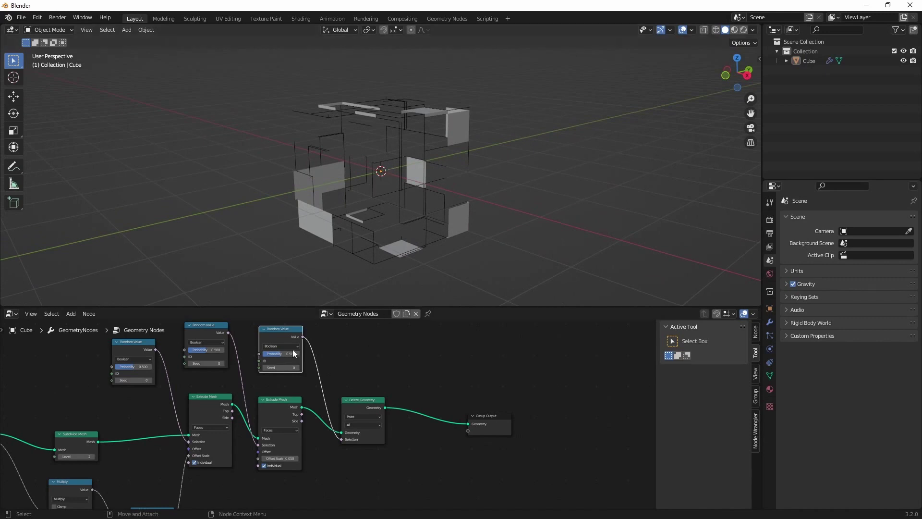
type("0.592")
key("Return")
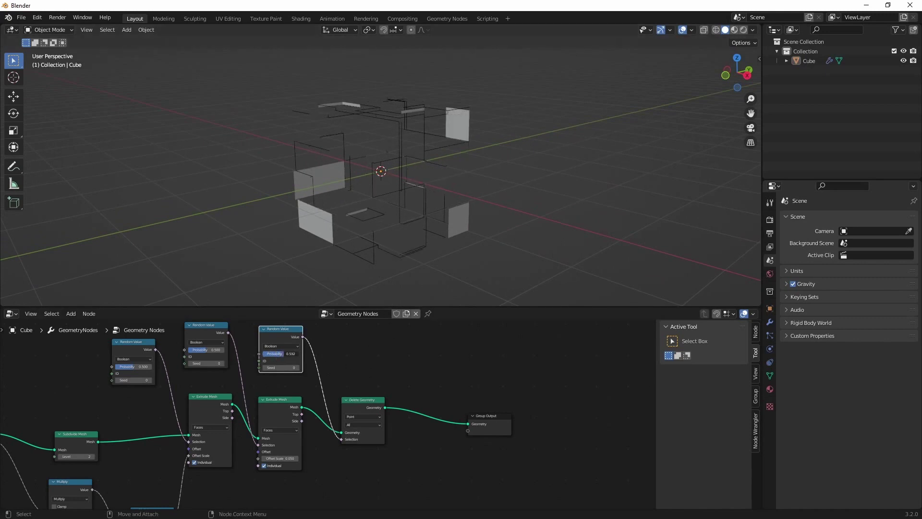
left_click_drag(284, 354, 282, 354)
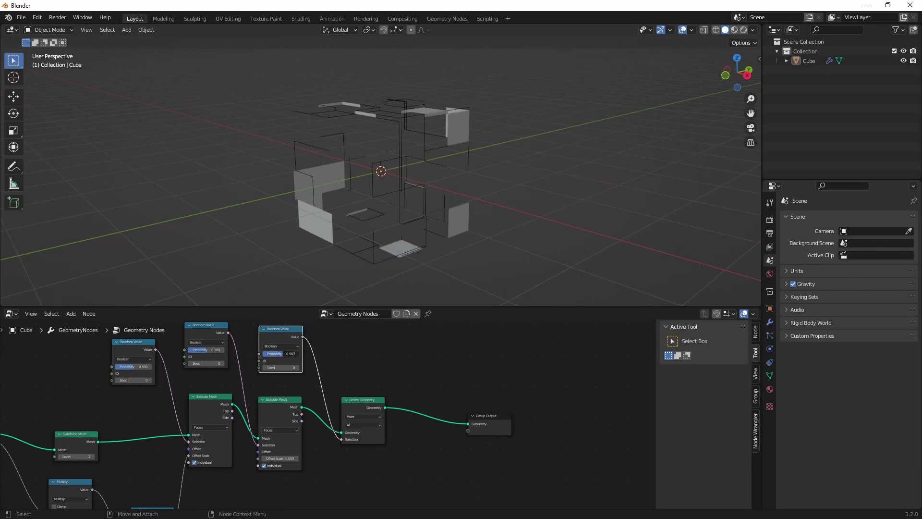
Move the Group Input and Subdivide Mesh nodes away from the rest of the node setup.
scroll(436, 198, "down", 4)
mouse_move(387, 193)
middle_mouse_down()
mouse_move(393, 204)
mouse_move(384, 204)
middle_mouse_up()
scroll(387, 198, "up", 3)
scroll(338, 421, "down", 2)
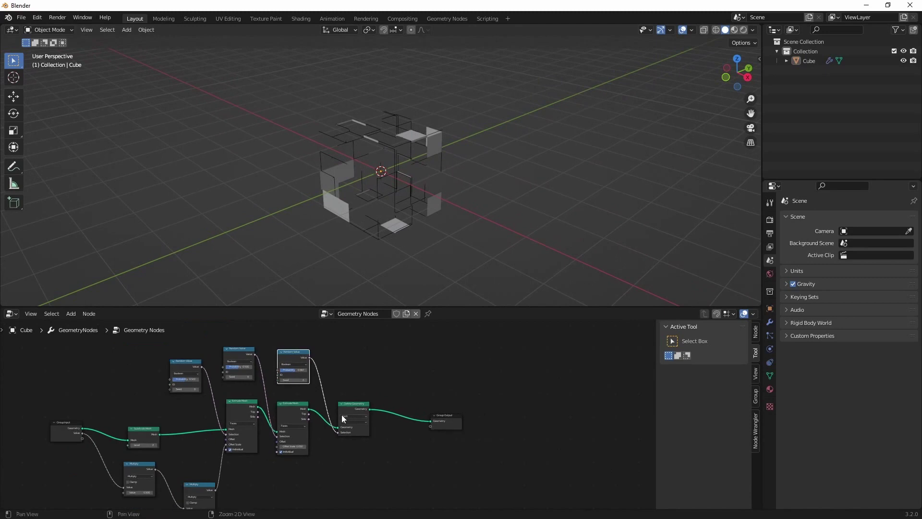
left_click_drag(56, 432, 27, 422)
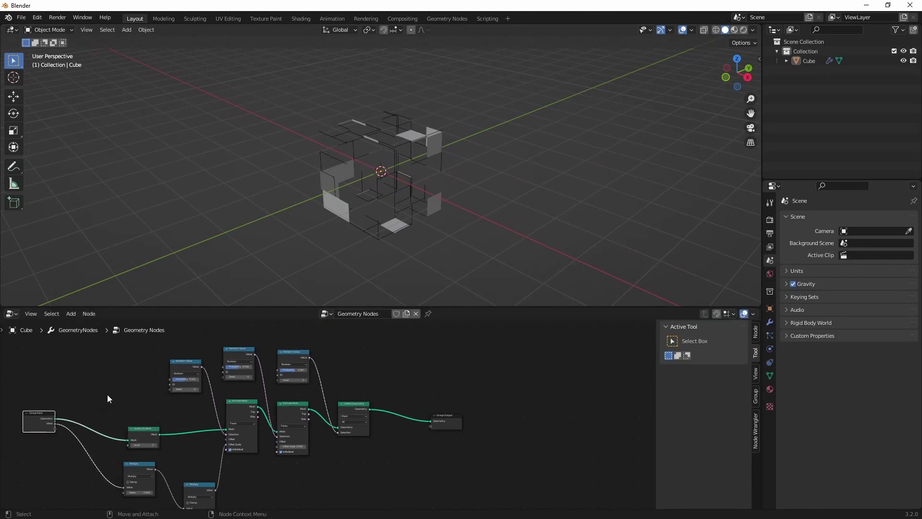
left_click_drag(140, 430, 84, 404)
left_click_drag(29, 390, 54, 423)
middle_click_drag(161, 431, 193, 412)
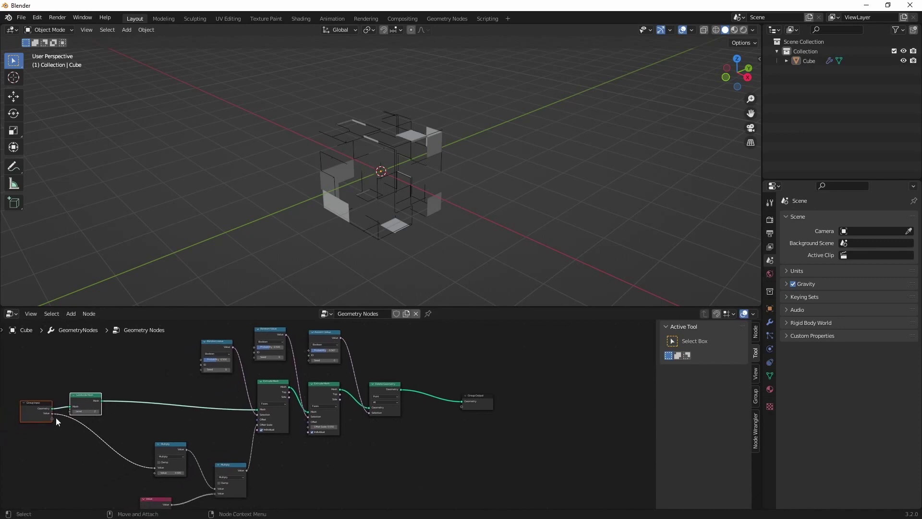
Detach Group Input's Value from the first Multiply node, group all nodes between Subdivide Mesh and Group Output, and return to the main tree.
left_click(74, 431)
left_click_drag(153, 468, 172, 443)
scroll(156, 370, "down", 1)
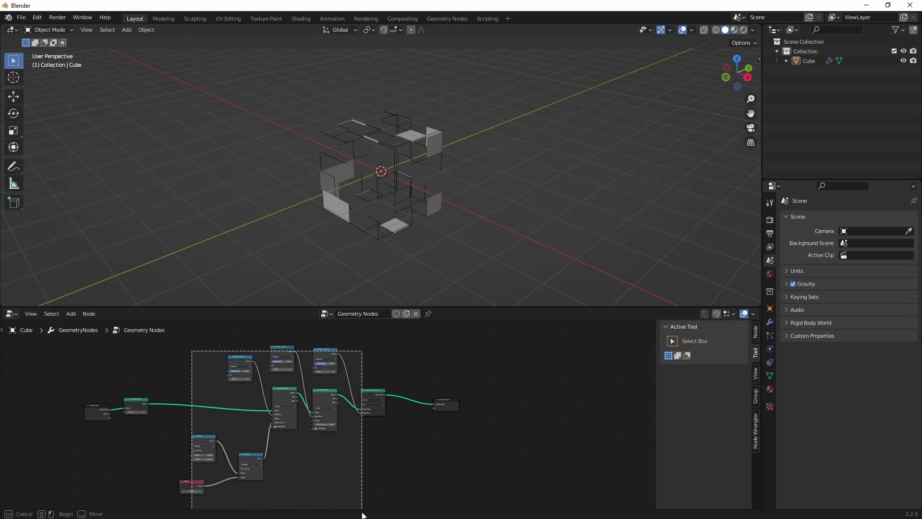
left_click_drag(363, 513, 374, 502)
key("ctrl+g")
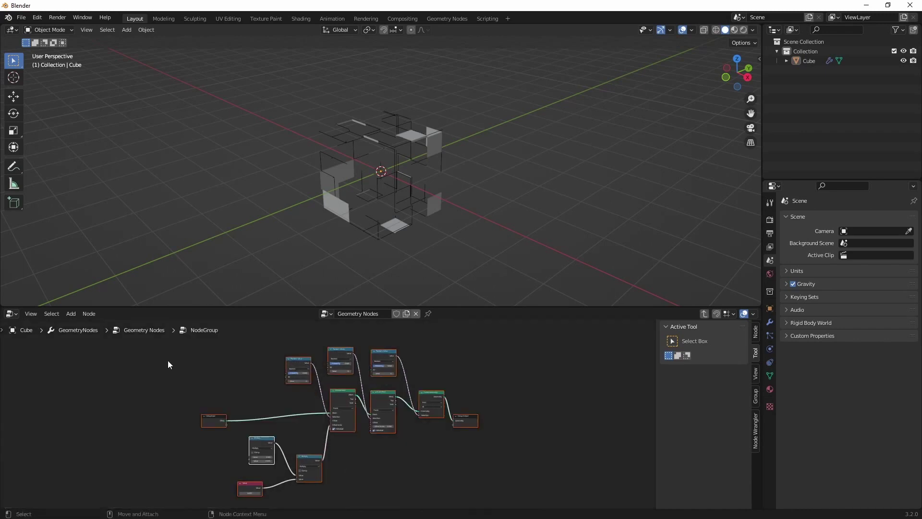
key("Tab")
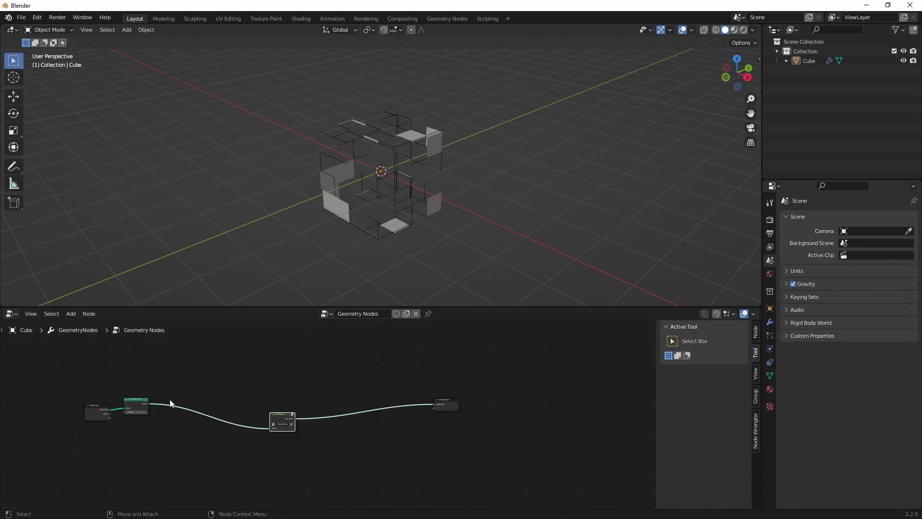
Move the node group closer to Subdivide Mesh and, inside it, connect the first Multiply node's first value to a new Group Input socket.
scroll(169, 399, "up", 1)
left_click_drag(262, 418, 225, 400)
scroll(224, 400, "up", 4)
left_click(235, 438)
key("Tab")
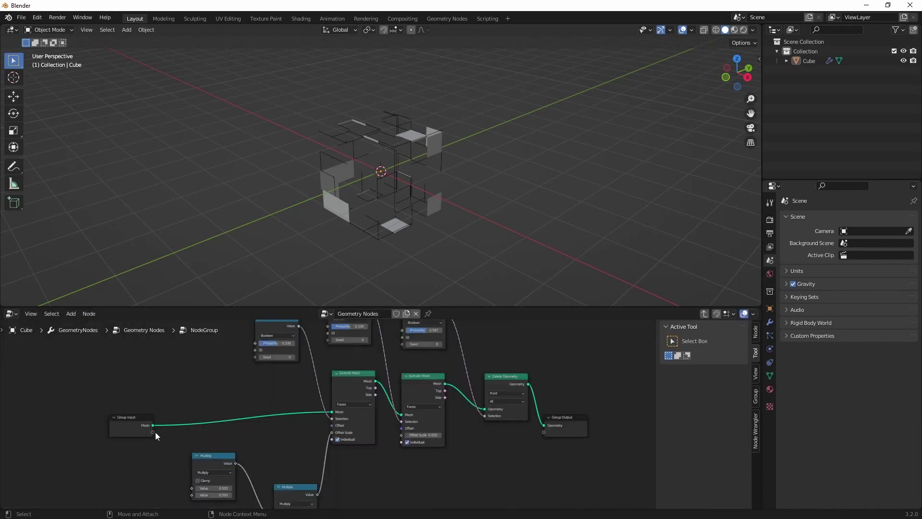
left_click_drag(191, 488, 152, 432)
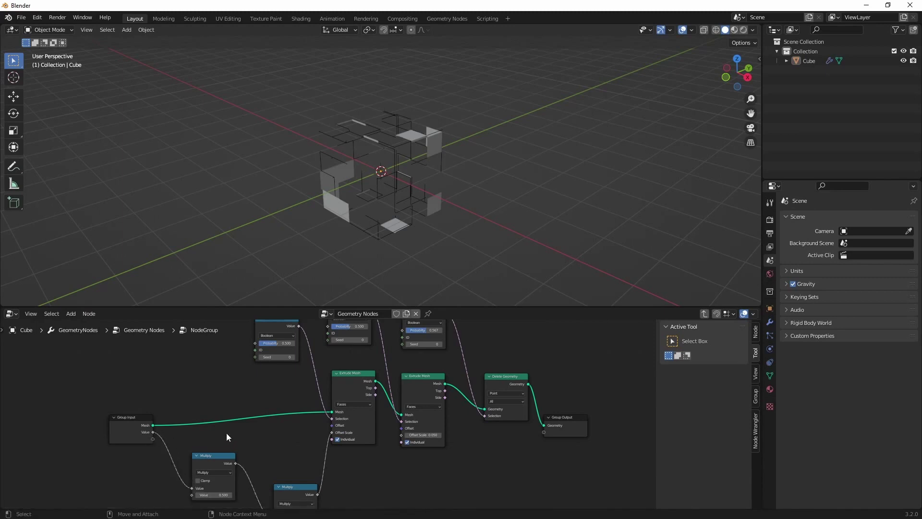
Set the first Multiply node's second value to 5 and reposition both Multiply nodes closer to the Extrude Mesh nodes.
left_click(217, 491)
double_click(217, 494)
type("5")
key("Return")
left_click_drag(294, 494, 256, 428)
left_click_drag(187, 437, 179, 436)
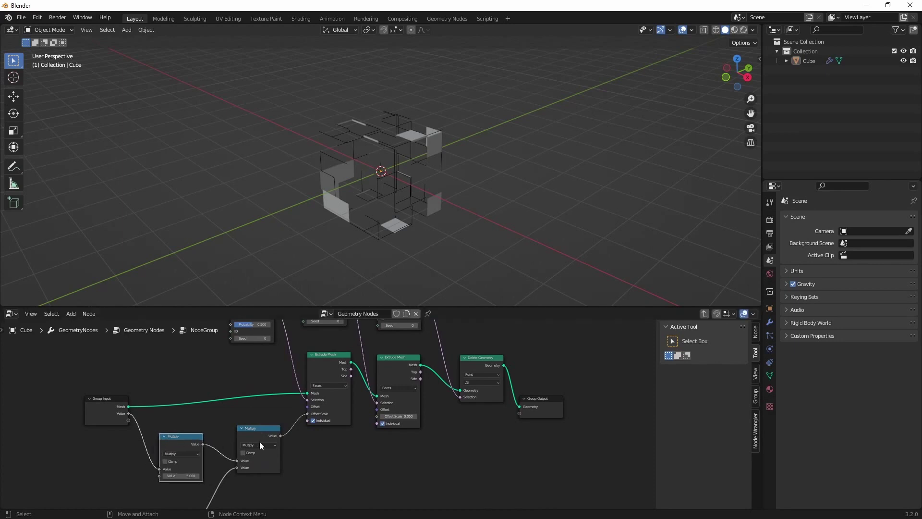
Swap the second Multiply node's inputs so that the Value node feeds its first value.
middle_click_drag(293, 465, 328, 447)
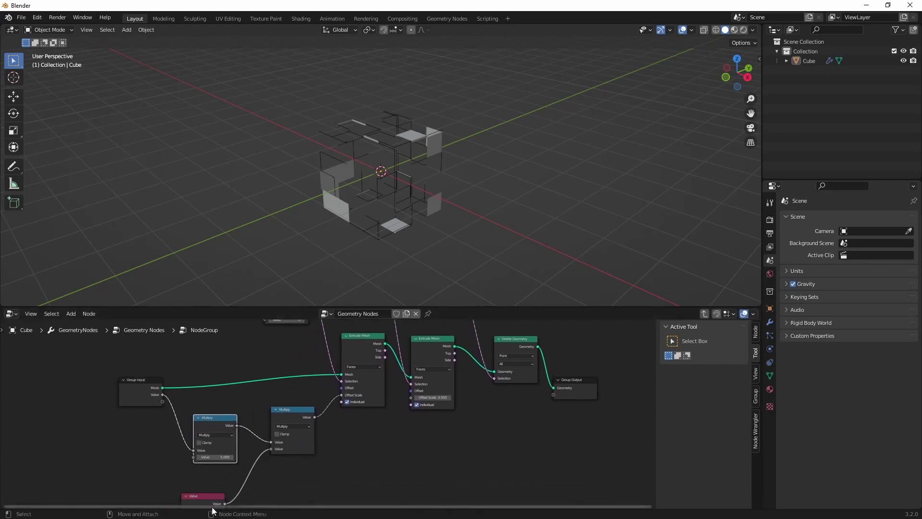
middle_click_drag(264, 484, 264, 478)
left_click_drag(226, 498, 273, 445)
scroll(336, 462, "down", 1)
middle_click_drag(337, 462, 298, 486)
scroll(297, 486, "up", 2)
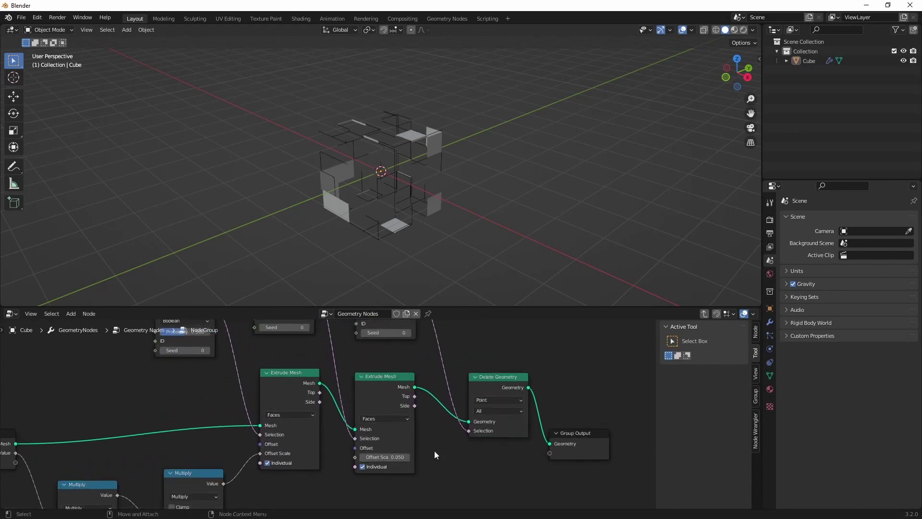
Set the Delete Geometry node's domain to Face and inspect the panelled cube from several sides.
middle_click_drag(470, 443, 434, 483)
left_click(456, 440)
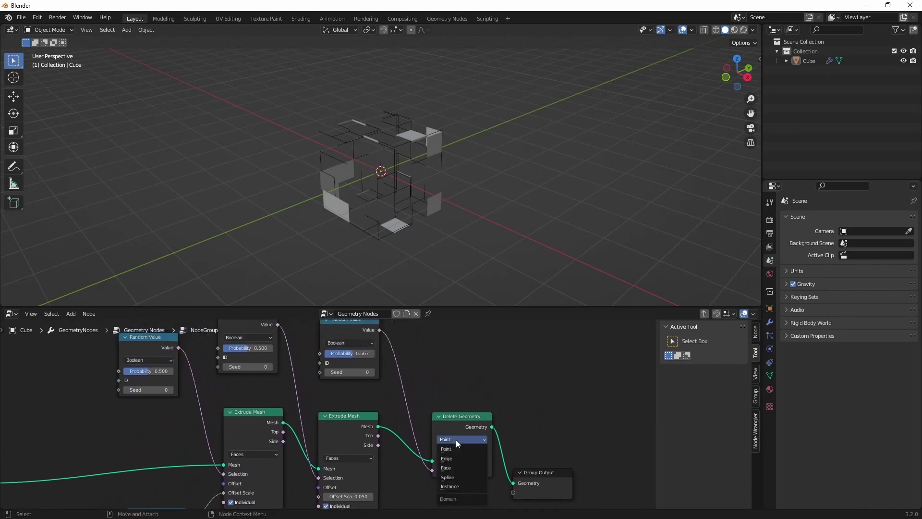
left_click(455, 466)
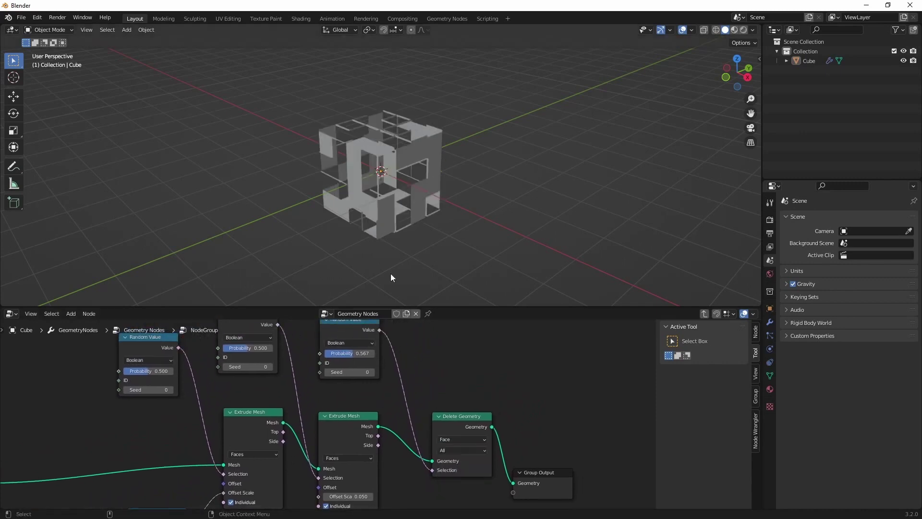
middle_click_drag(390, 273, 447, 226)
scroll(397, 192, "up", 4)
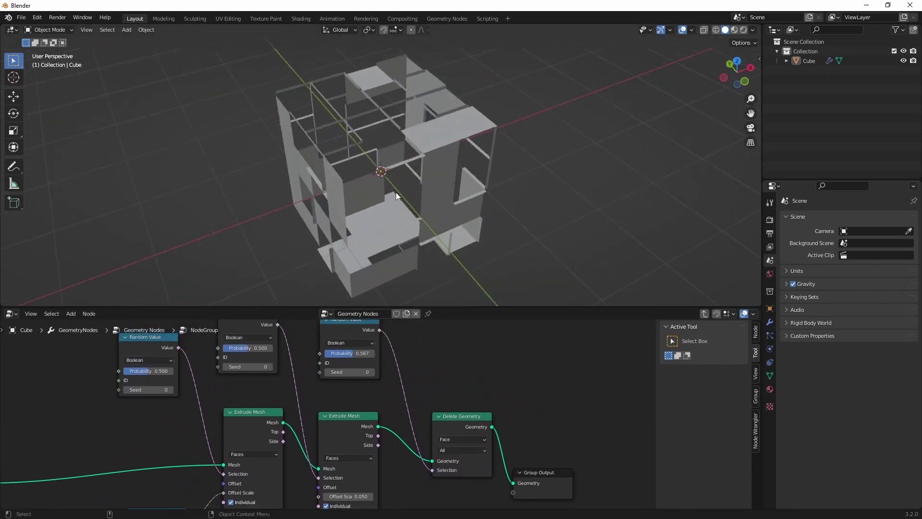
middle_click_drag(342, 186, 379, 225)
scroll(358, 185, "down", 3)
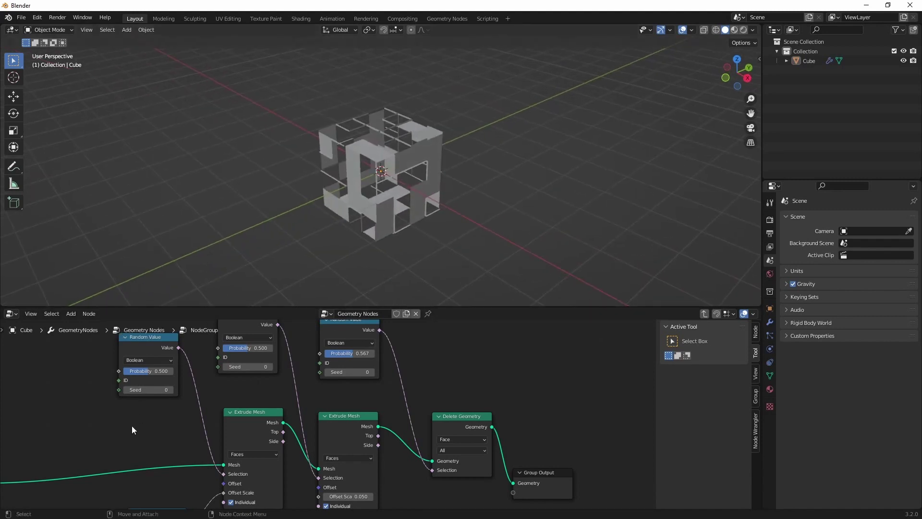
Rename the node group's Value input to Iteration.
scroll(123, 425, "down", 3)
scroll(129, 432, "up", 3)
middle_click_drag(138, 440, 296, 422)
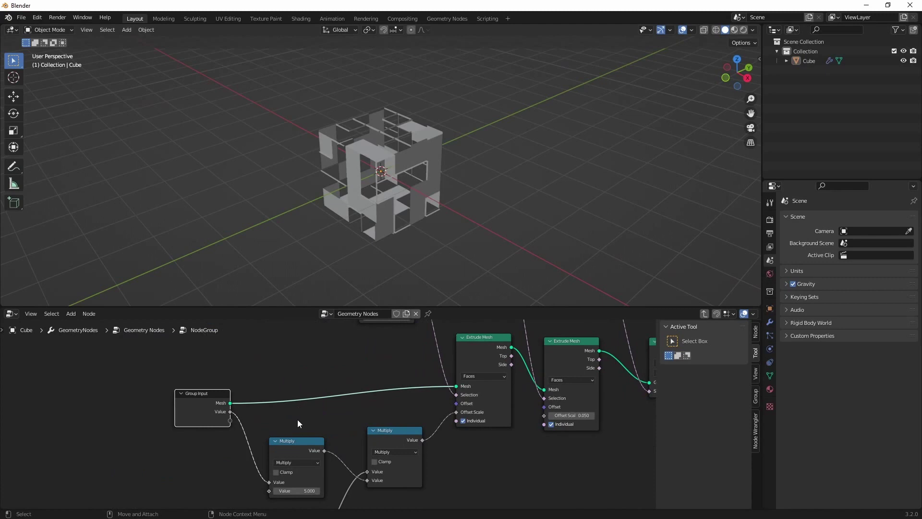
left_click(756, 331)
left_click(755, 358)
left_click(756, 376)
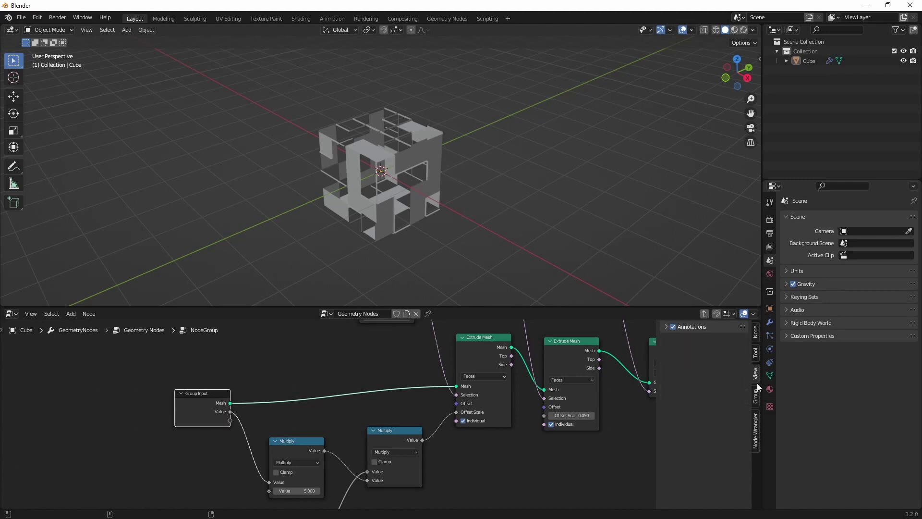
left_click(756, 390)
left_click(688, 354)
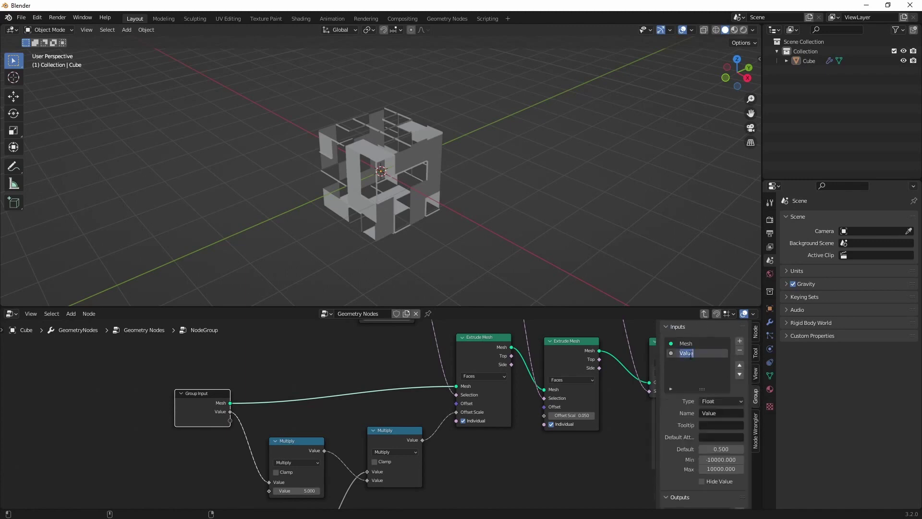
type("Iteration")
key("Return")
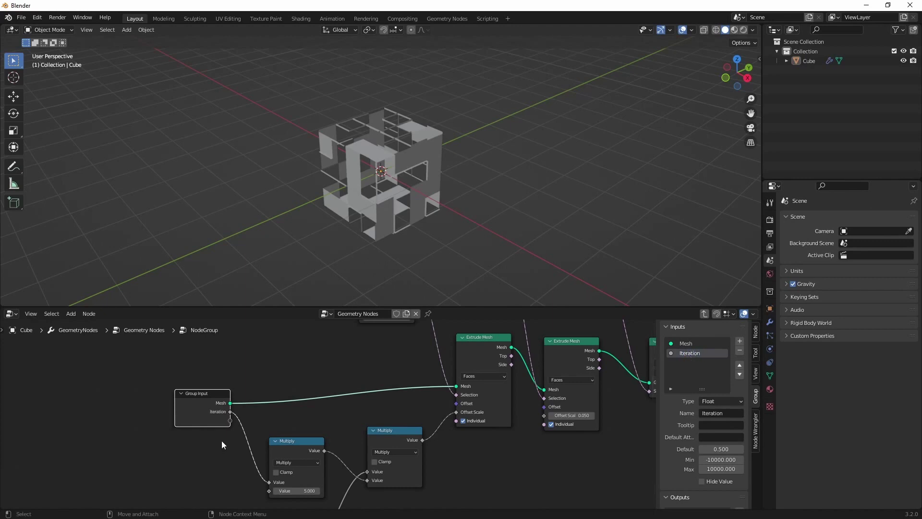
Return to the main node tree and set the node group's Iteration to 1.
left_click(131, 335)
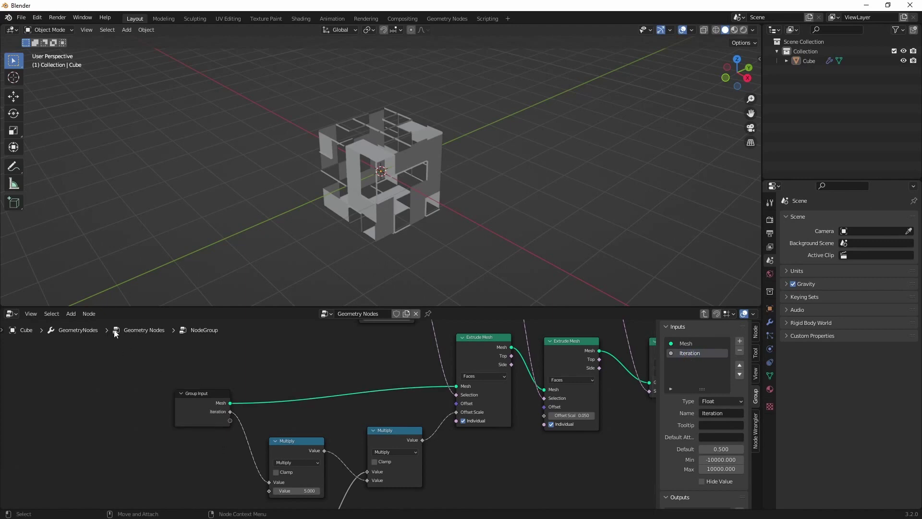
key("Tab")
left_click(173, 424)
type("1")
key("Return")
Change the Iteration input's type to Integer inside the node group and go back to the main tree.
key("Tab")
left_click(725, 401)
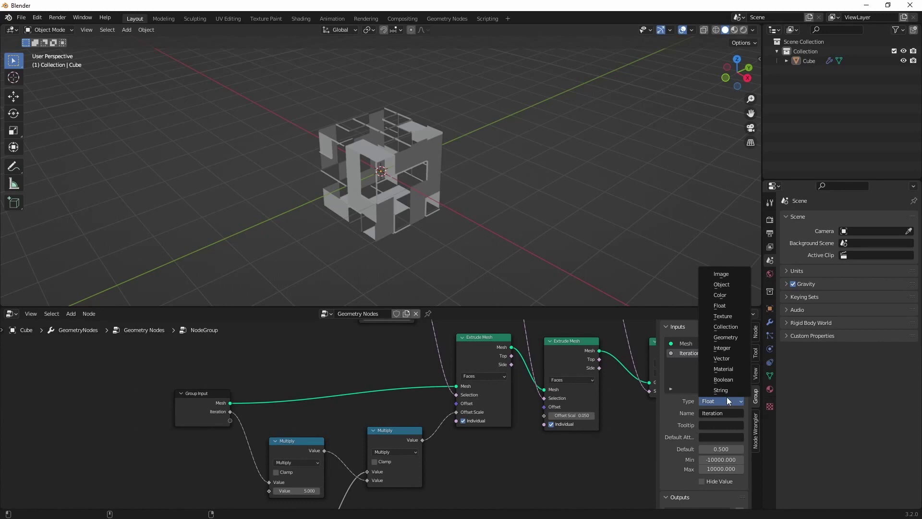
left_click(723, 348)
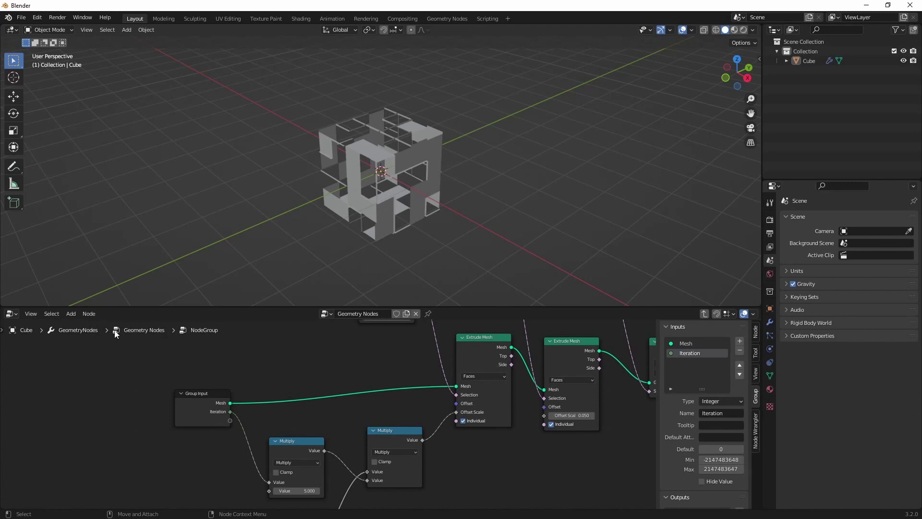
key("Tab")
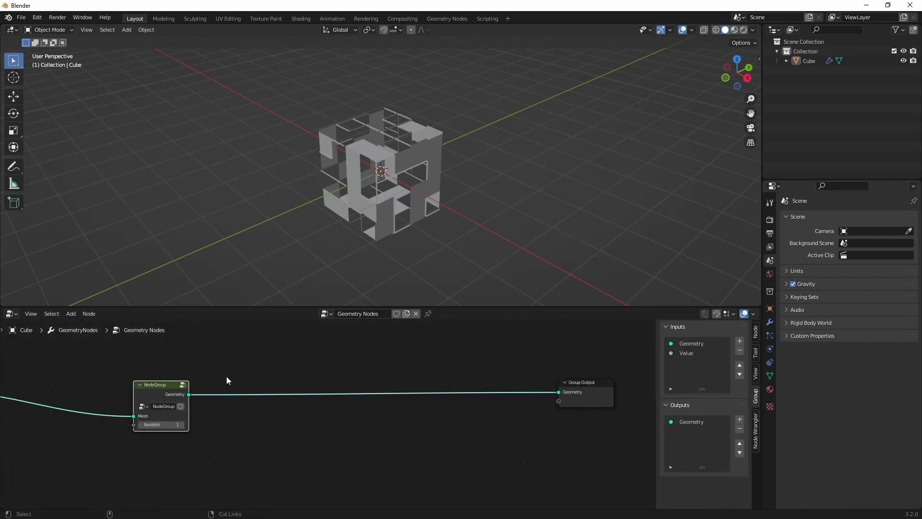
Insert two copies of the node group in sequence before Group Output and set the last copy's Iteration to 3.
key("shift+d")
left_click(240, 388)
left_click(266, 423)
left_click_drag(251, 362, 302, 387)
key("ctrl+c")
key("ctrl+v")
left_click(341, 423)
type("3")
key("Return")
Open the first node group, move the first Extrude Mesh's Random Value node aside and set its Probability to 0.258.
left_click(155, 385)
key("Tab")
middle_click_drag(334, 390, 282, 432)
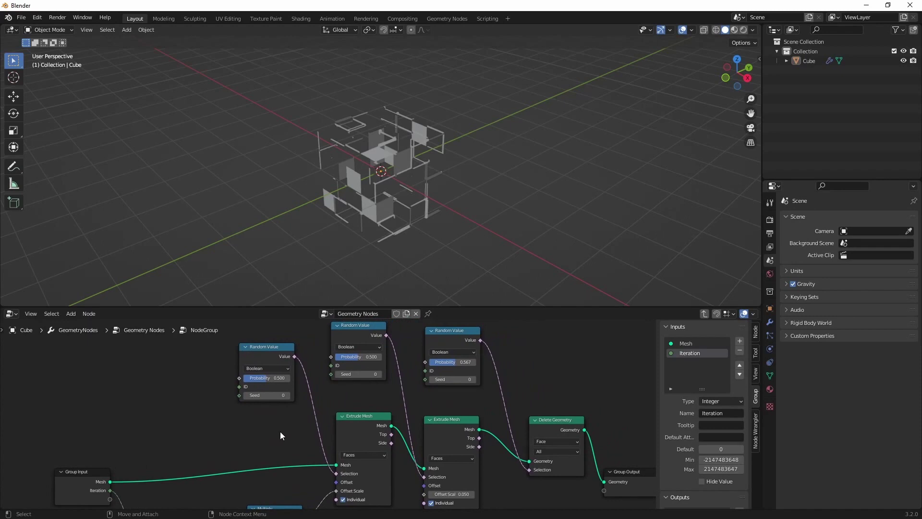
left_click_drag(262, 351, 220, 352)
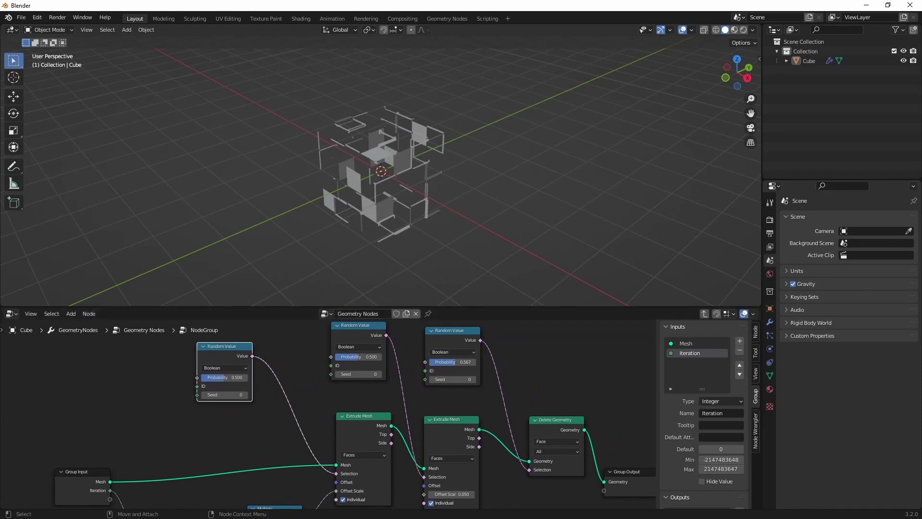
left_click_drag(243, 377, 231, 377)
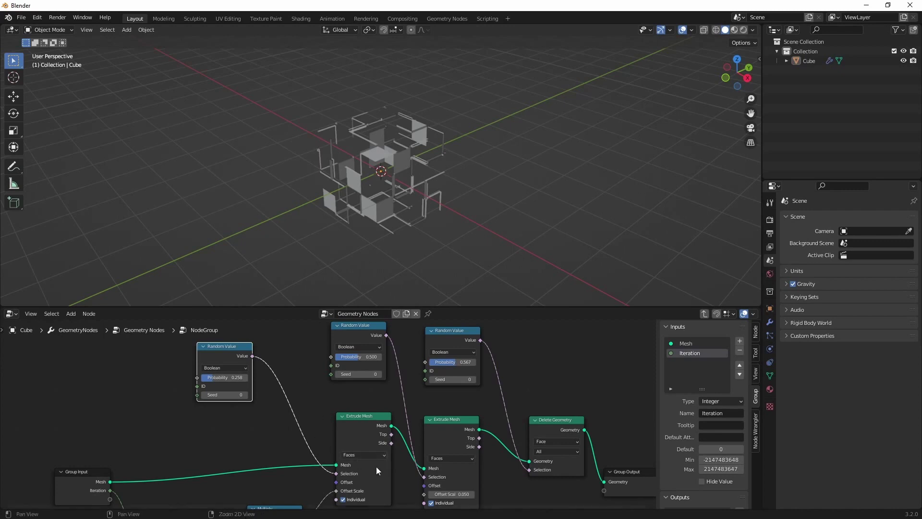
Set the Probability of the second Extrude Mesh's Random Value node to 1.
middle_click_drag(398, 474, 389, 469)
left_click_drag(362, 352, 374, 352)
middle_click_drag(376, 207, 404, 197)
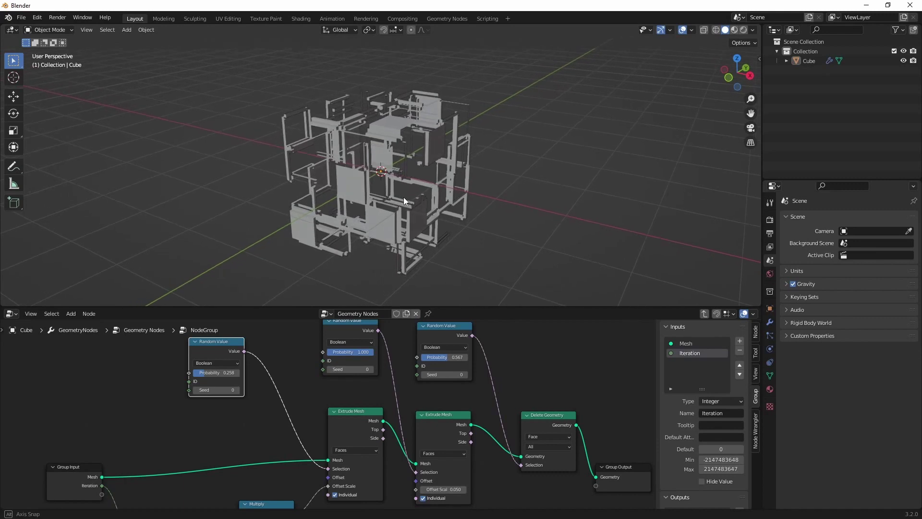
Set the Value node feeding the second Multiply node to 0.1.
scroll(287, 424, "down", 3)
middle_click_drag(287, 423, 348, 323)
scroll(335, 409, "up", 1)
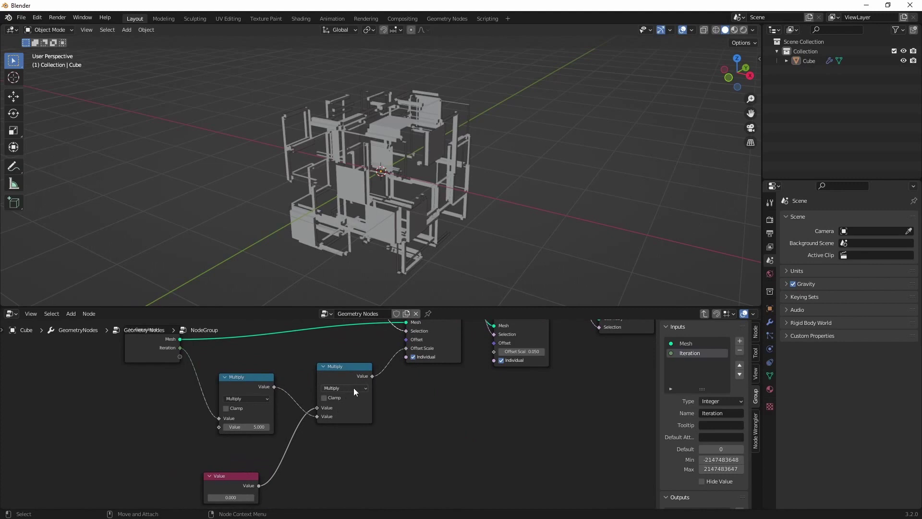
middle_click_drag(416, 428, 428, 413)
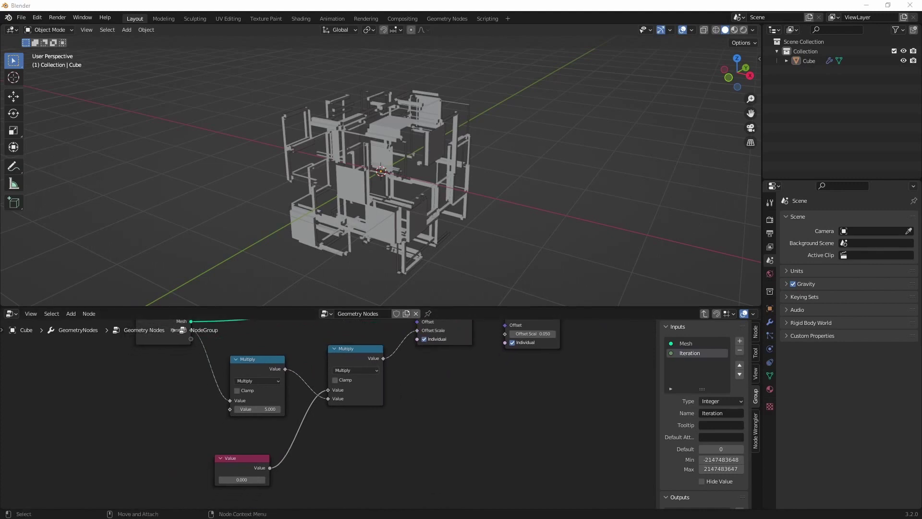
left_click(256, 480)
type("1")
key("Return")
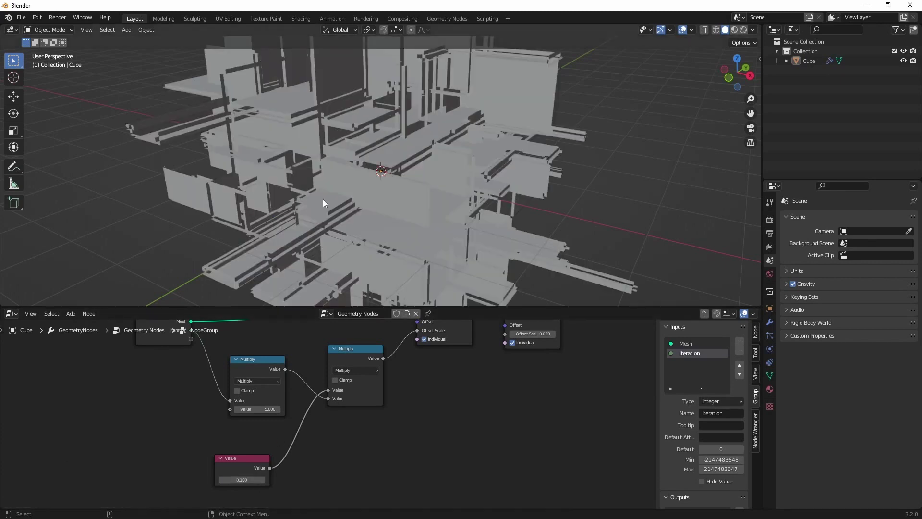
scroll(328, 192, "down", 4)
mouse_move(336, 188)
middle_mouse_down()
mouse_move(350, 185)
mouse_move(323, 176)
mouse_move(349, 193)
middle_mouse_up()
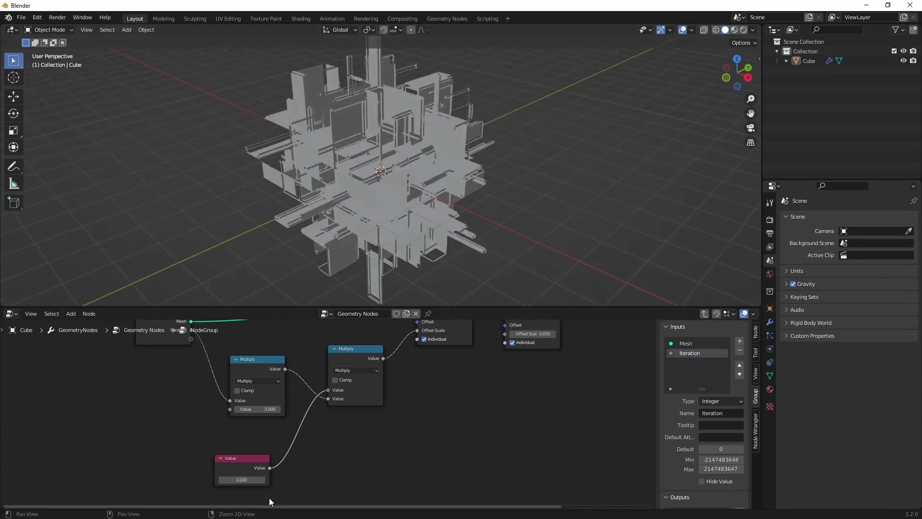
mouse_move(247, 480)
left_mouse_down()
mouse_move(264, 480)
mouse_move(226, 479)
mouse_move(242, 480)
left_mouse_up()
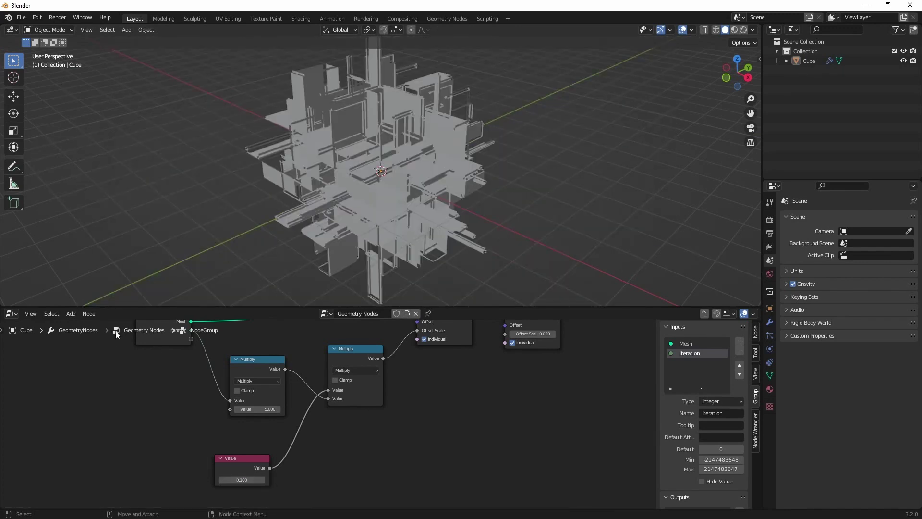
Leave the node group and insert a fourth copy before Group Output with its Iteration set to 4.
key("Tab")
left_click_drag(347, 366, 380, 429)
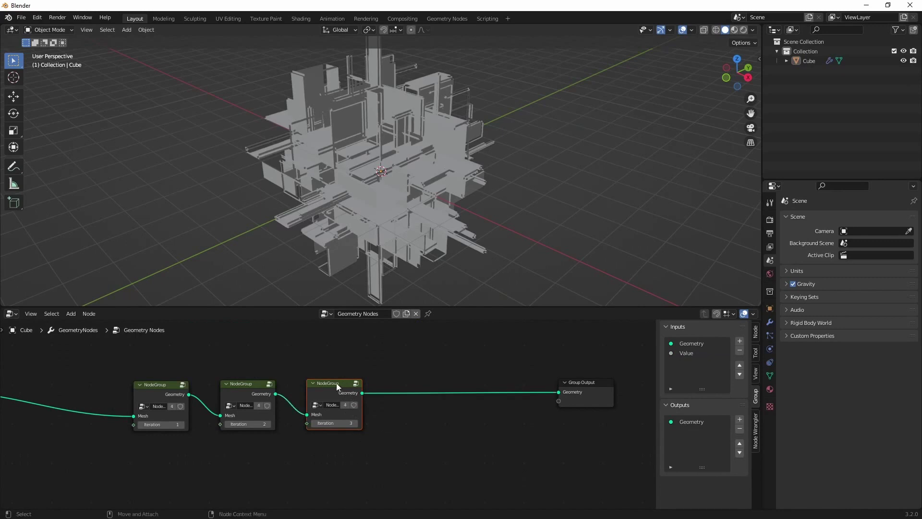
key("shift+d")
left_click(434, 400)
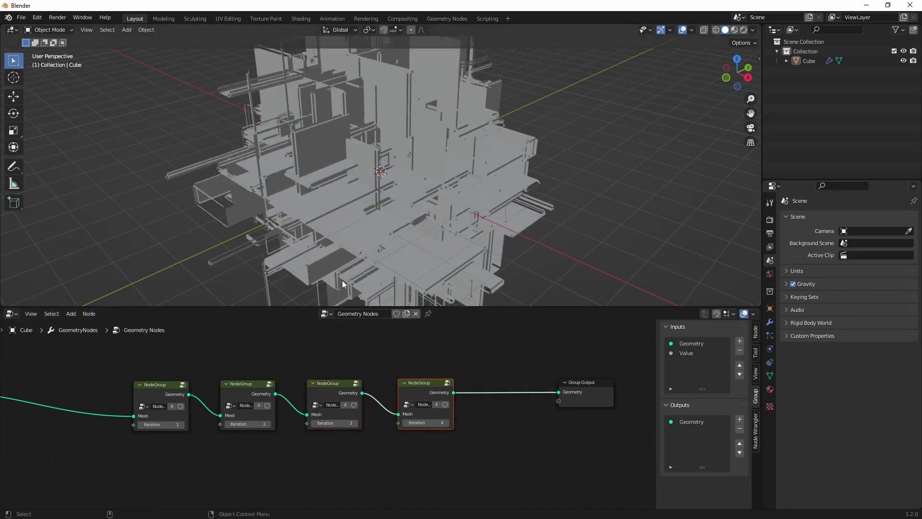
scroll(346, 230, "down", 4)
mouse_move(349, 188)
middle_mouse_down()
mouse_move(292, 157)
mouse_move(207, 204)
mouse_move(386, 198)
mouse_move(355, 188)
middle_mouse_up()
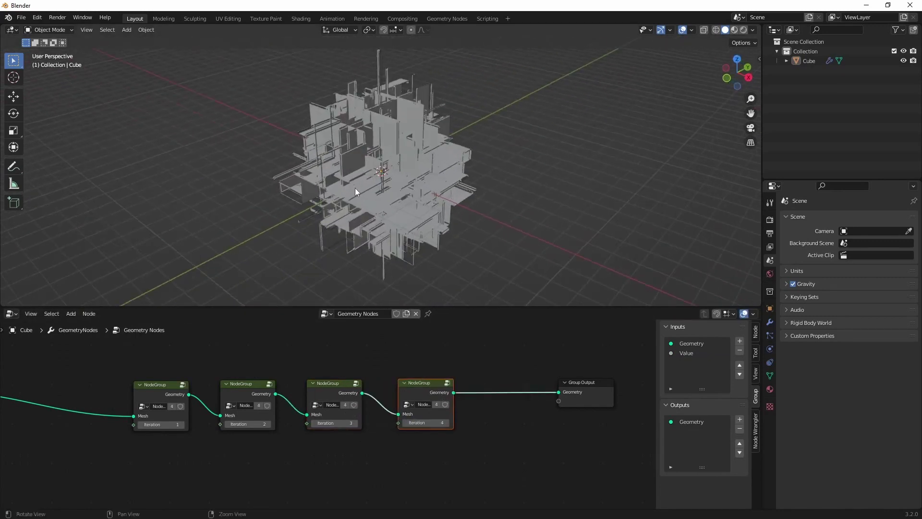
Set the render engine to Cycles in the Rendering workspace and return to the Layout workspace.
left_click(365, 20)
left_click(847, 63)
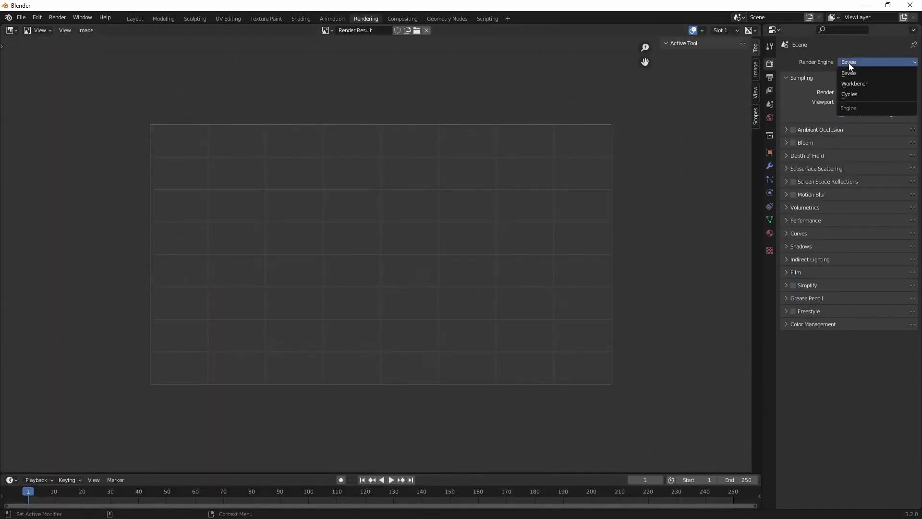
left_click(854, 93)
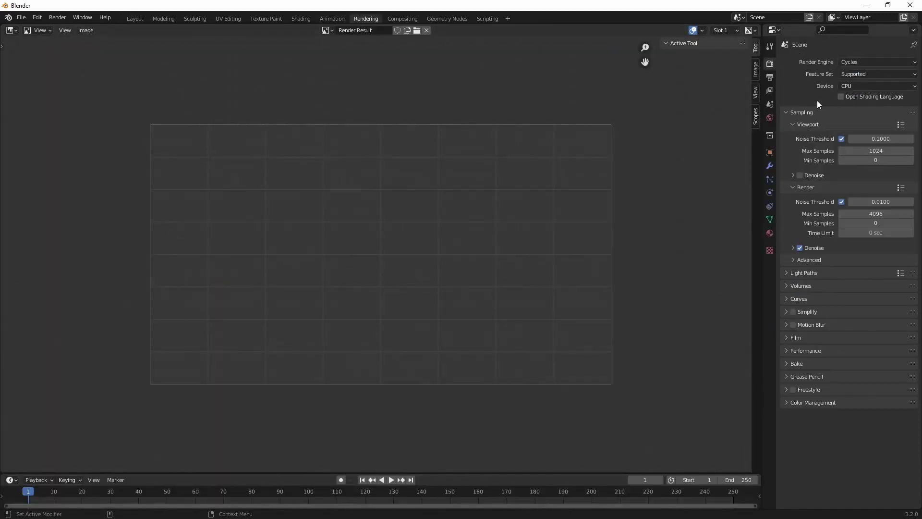
left_click(134, 20)
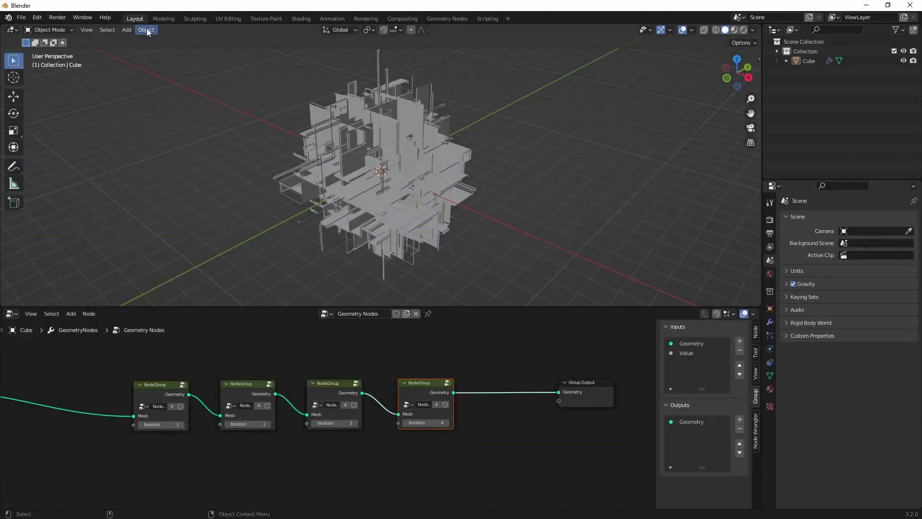
Add a Sun light to the scene and tilt it freely with a trackball rotation.
left_click(125, 30)
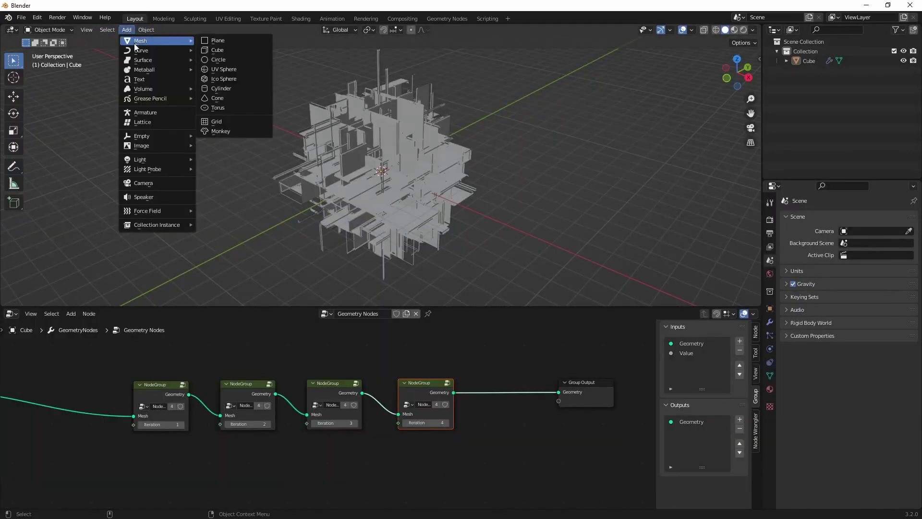
mouse_move(159, 161)
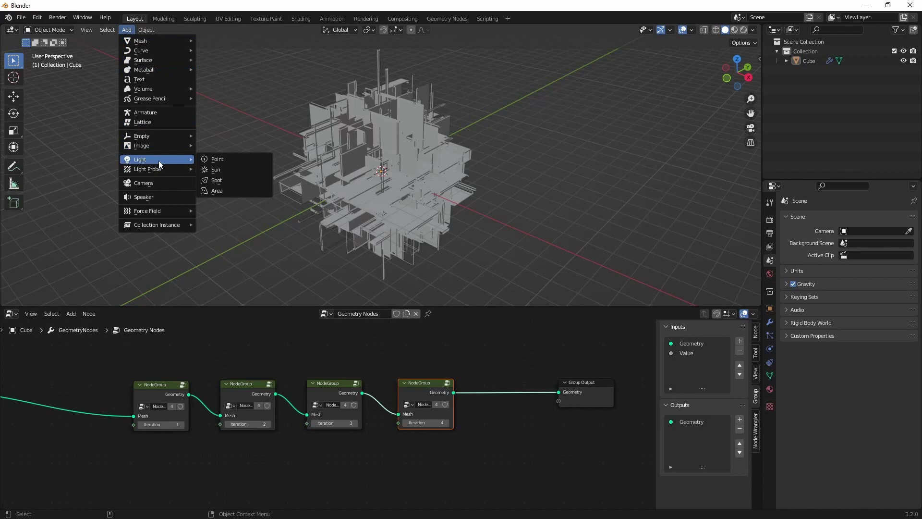
left_click(235, 168)
key("shift+space")
key("r")
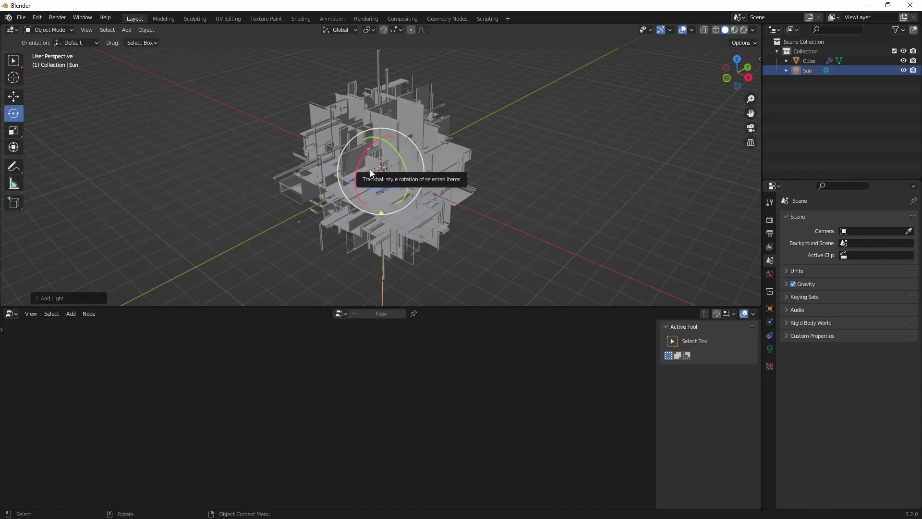
left_click_drag(369, 169, 368, 131)
Switch the viewport to rendered shading and deselect the sun.
middle_click_drag(436, 186, 328, 167)
left_click(742, 31)
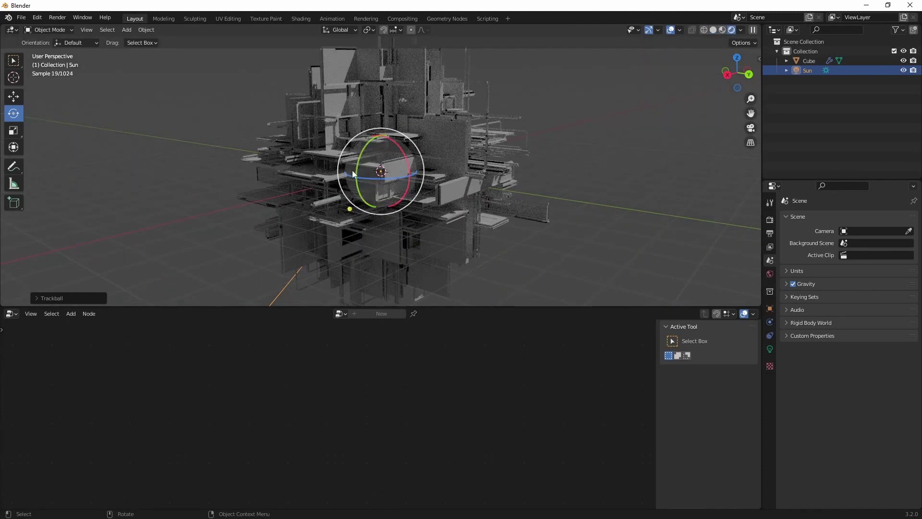
middle_click_drag(352, 170, 439, 197)
left_click(523, 163)
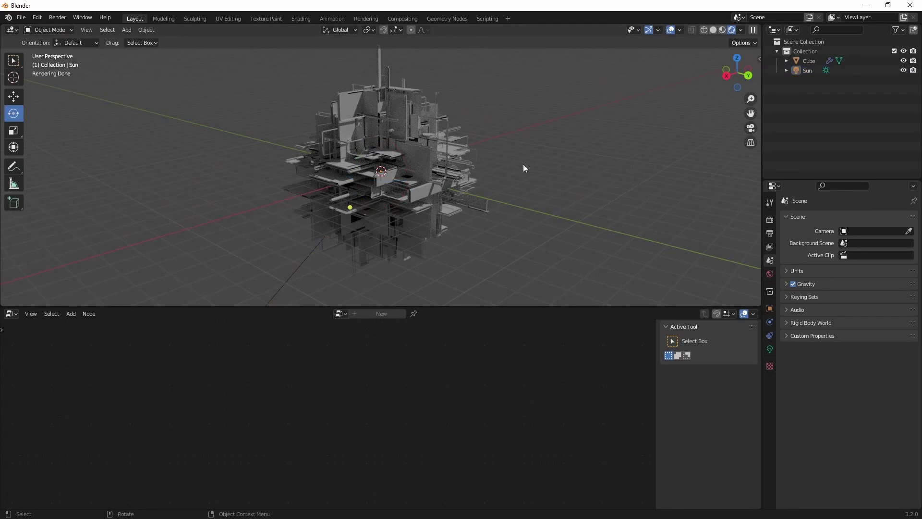
Select the cube, change the node editor to the Shader Editor and create a new material for it.
left_click(414, 192)
left_click(12, 313)
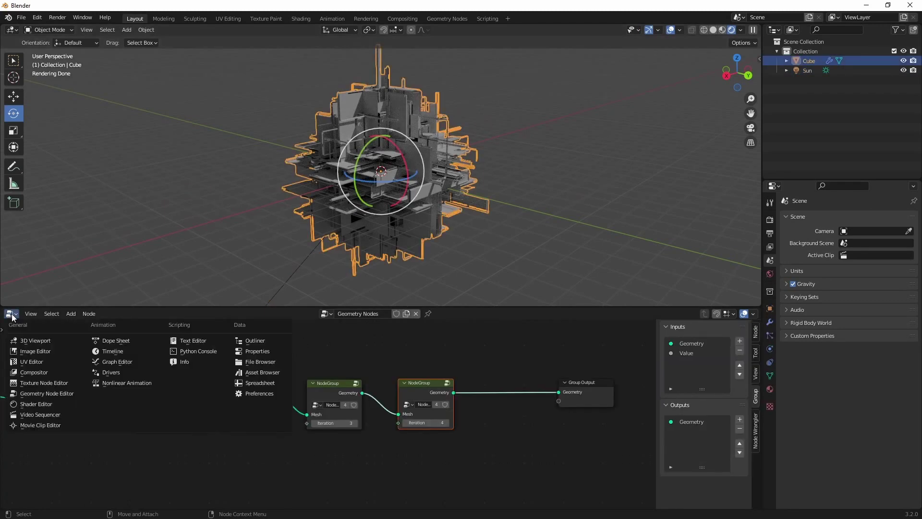
left_click(37, 405)
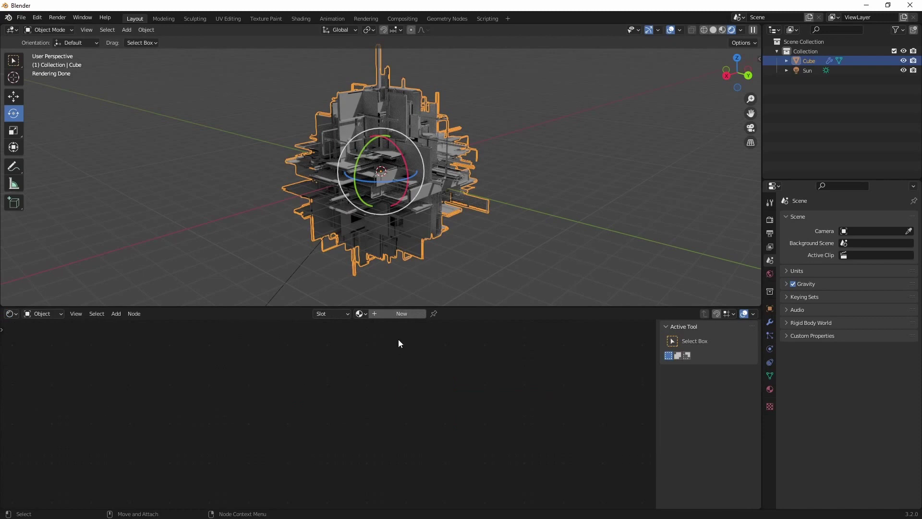
left_click(404, 313)
middle_click_drag(383, 333, 373, 453)
Add a Subsurface Scattering node and connect its BSSRDF output to the Material Output's Surface.
key("shift+a")
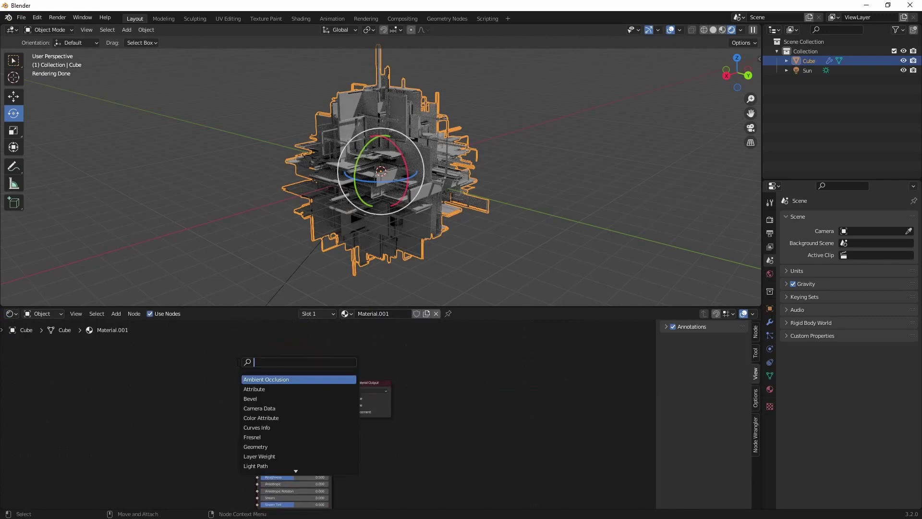
key("Escape")
key("shift+a")
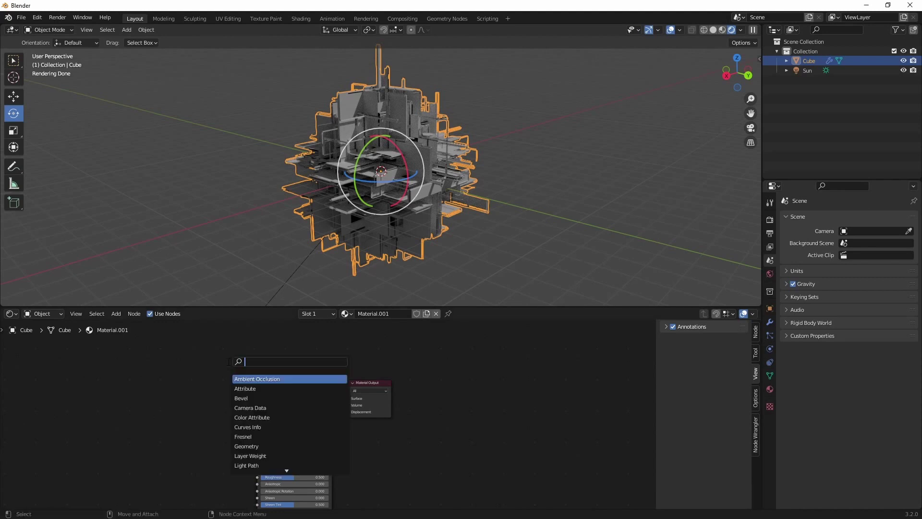
type("subs")
key("Return")
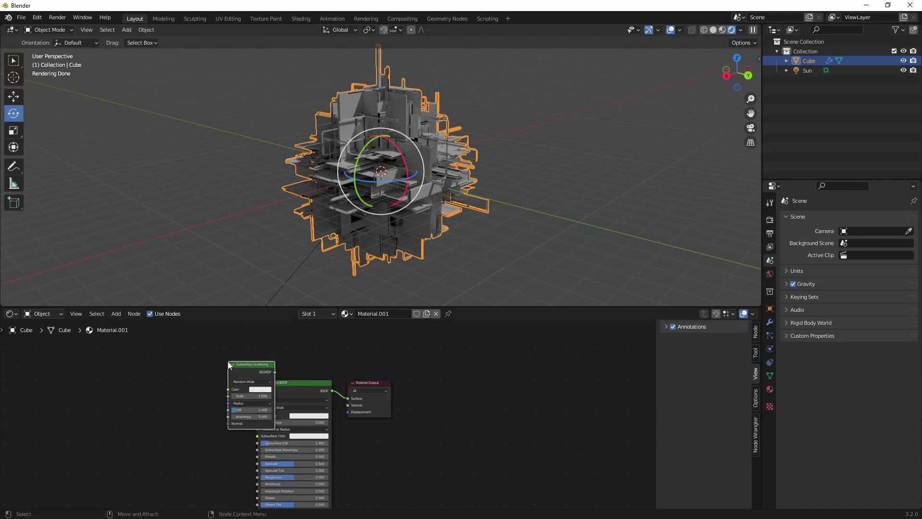
left_click_drag(251, 363, 347, 398)
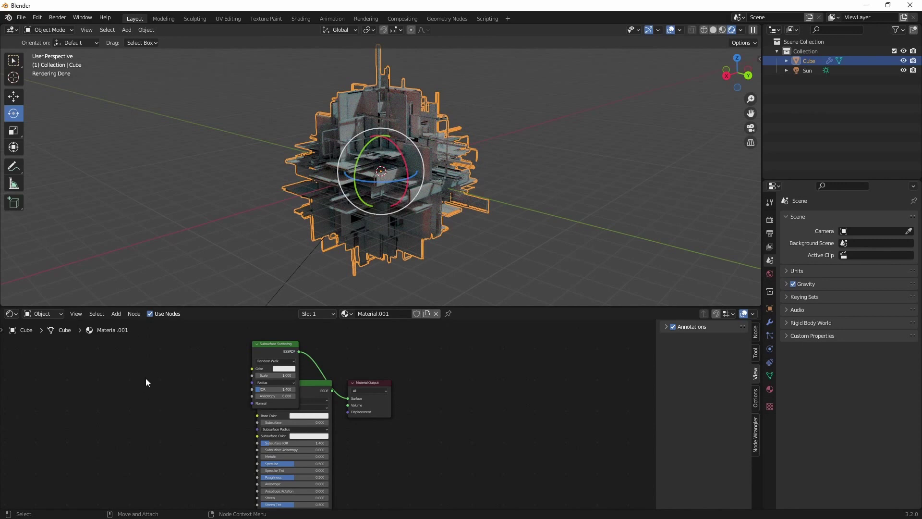
Add a ColorRamp node beside the Subsurface Scattering node and connect its Color output to that node's Color input.
key("ctrl+v")
key("shift+a")
left_click(163, 400)
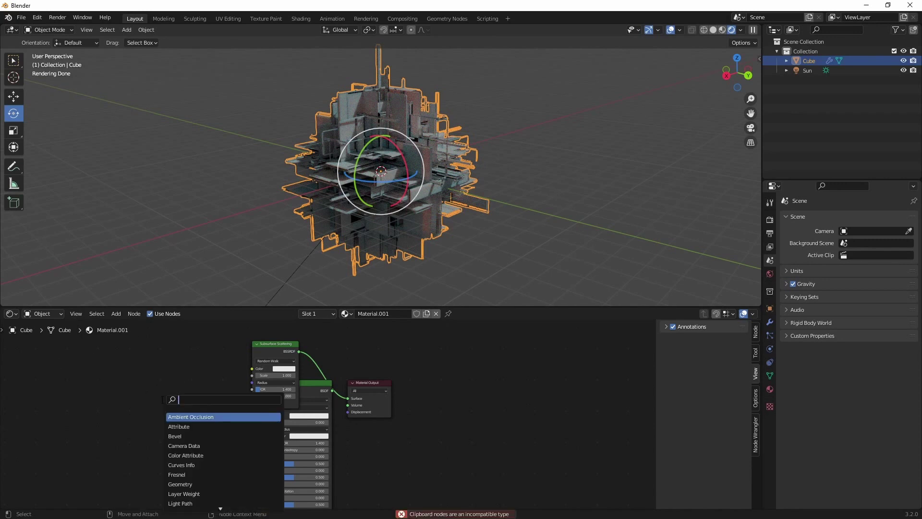
type("colorra")
key("Return")
left_click(159, 378)
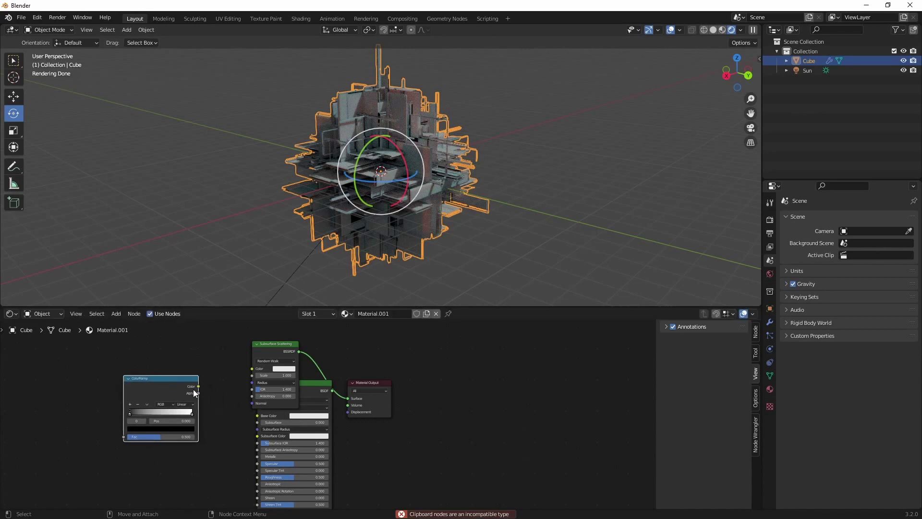
left_click_drag(199, 387, 252, 368)
left_click(150, 380)
left_click_drag(151, 380, 140, 372)
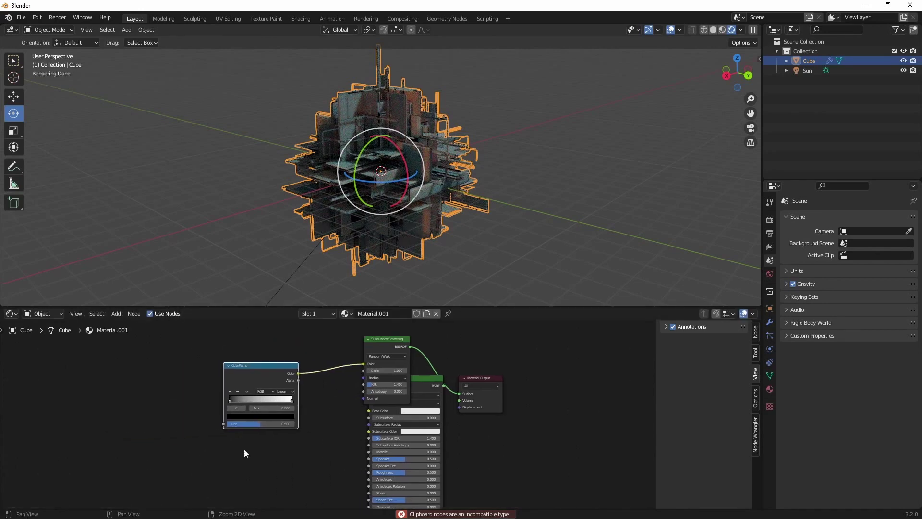
Add a Texture Coordinate node and connect its Normal output to the ColorRamp's Fac input.
key("shift+a")
left_click(136, 440)
type("texture coor")
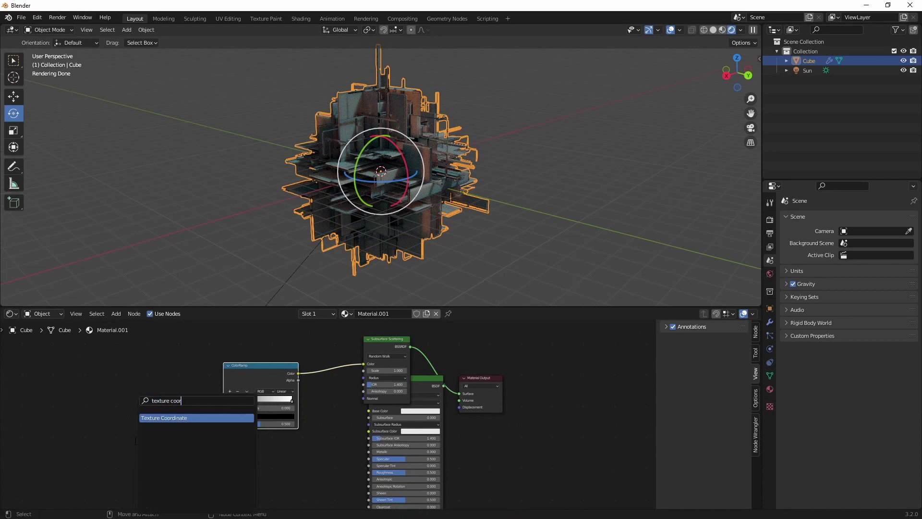
key("Return")
left_click(117, 395)
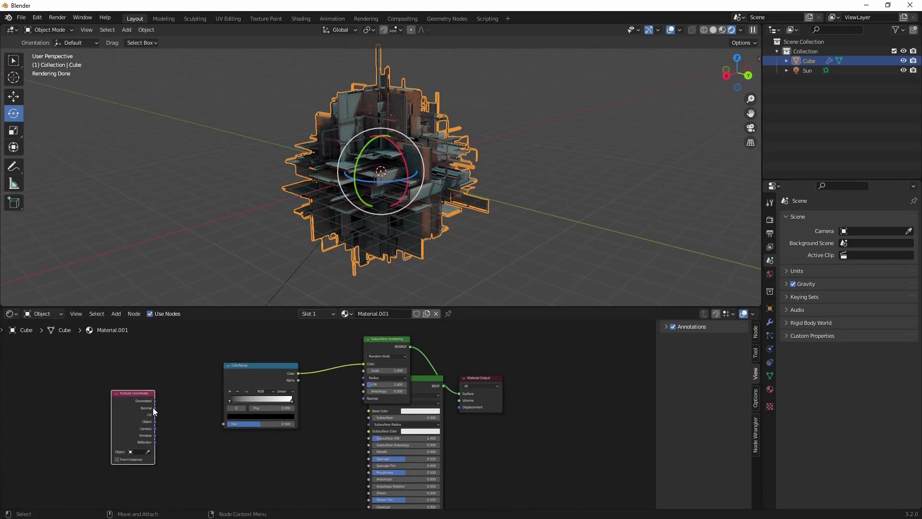
left_click_drag(154, 409, 223, 425)
middle_click_drag(242, 444, 225, 445)
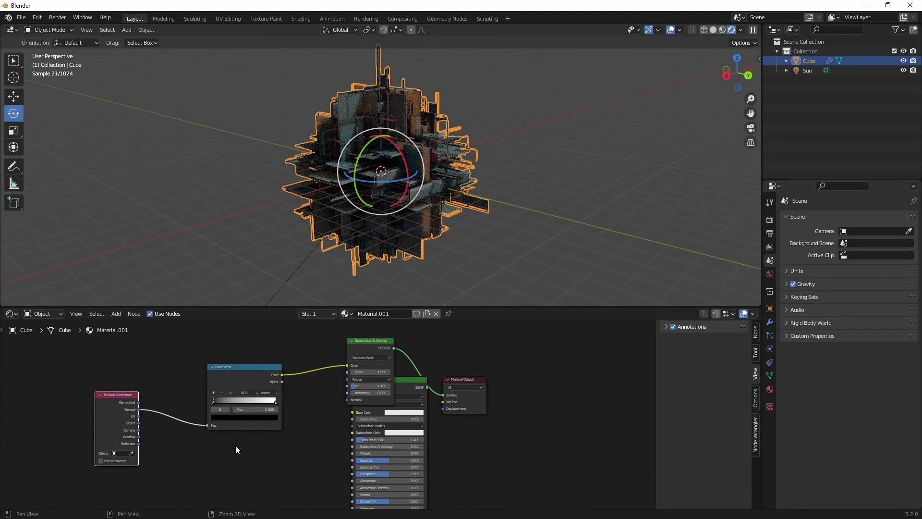
Set the Subsurface Scattering node's Scale to 2 and its Anisotropy to 1.
scroll(239, 447, "up", 2)
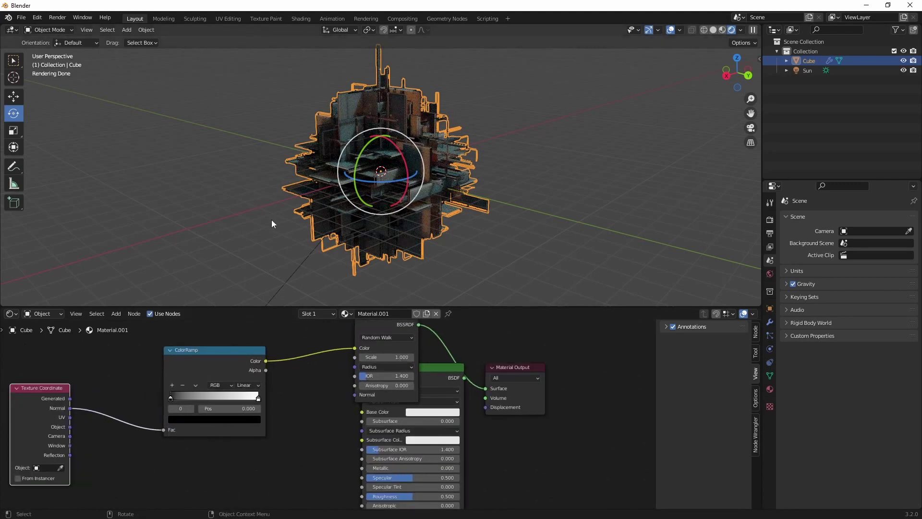
left_click(398, 357)
type("2")
key("Return")
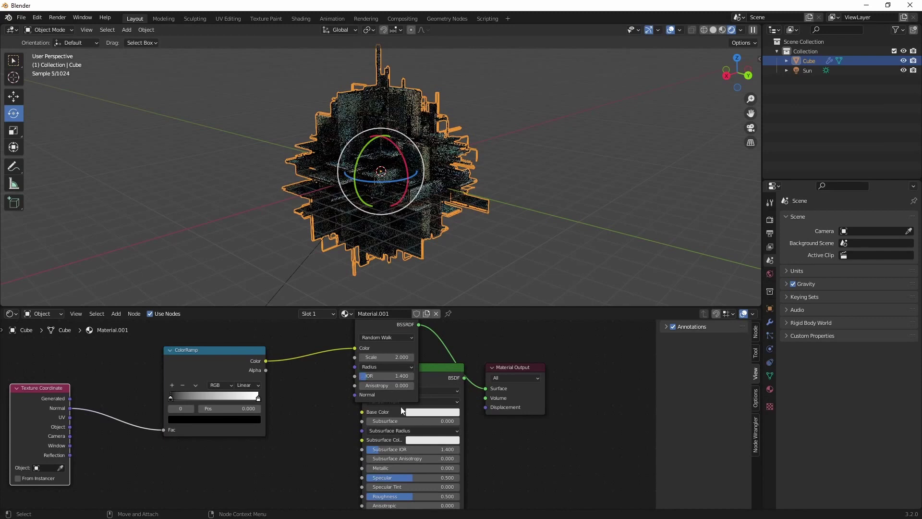
left_click_drag(393, 384, 407, 384)
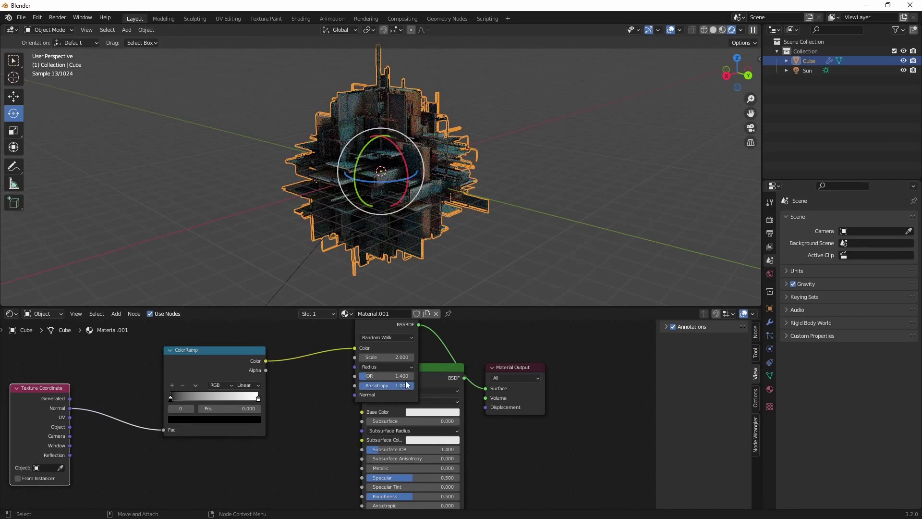
Deselect the cube and turn off the viewport overlays for a clean rendered view.
left_click(494, 132)
middle_click_drag(427, 188, 377, 184)
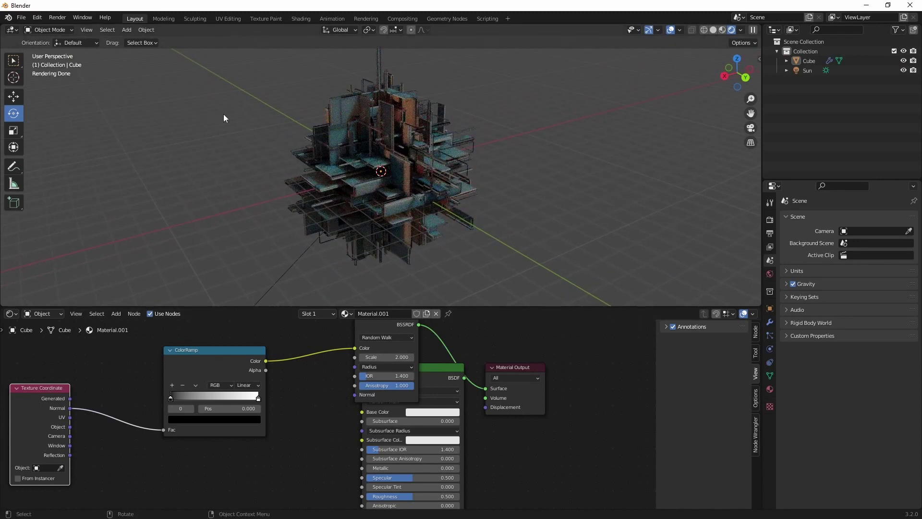
middle_click_drag(246, 126, 368, 125)
left_click(671, 30)
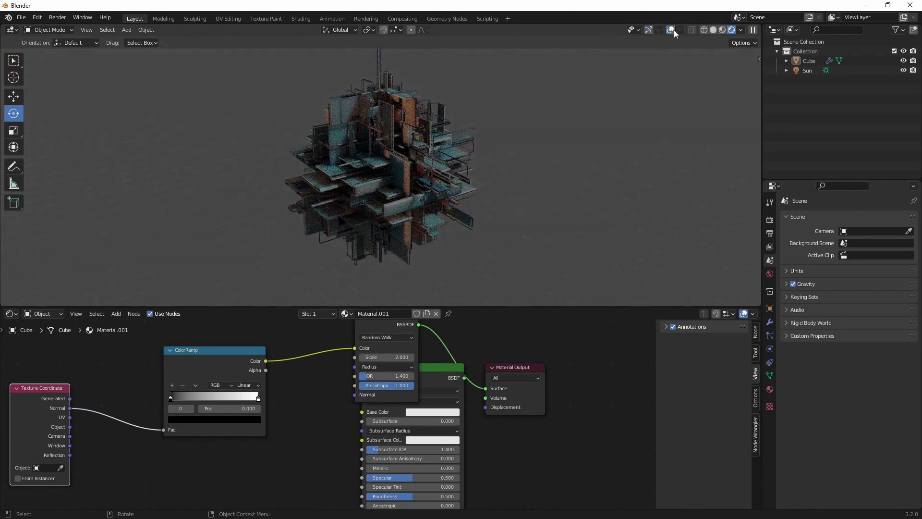
middle_click_drag(362, 174, 364, 189, "shift")
scroll(364, 188, "up", 3)
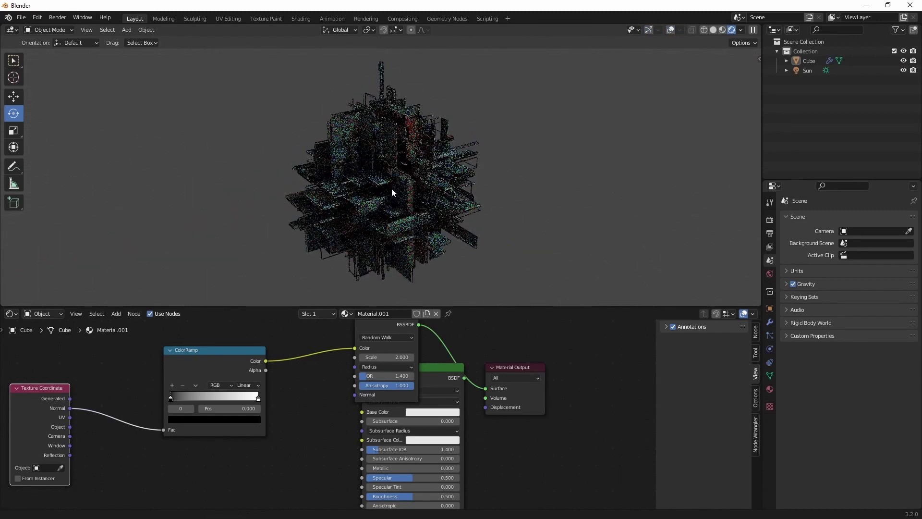
Set the ColorRamp's first stop to a yellow-green with hue 0.235, saturation 0.986 and value 0.419.
left_click(223, 375)
left_click(170, 398)
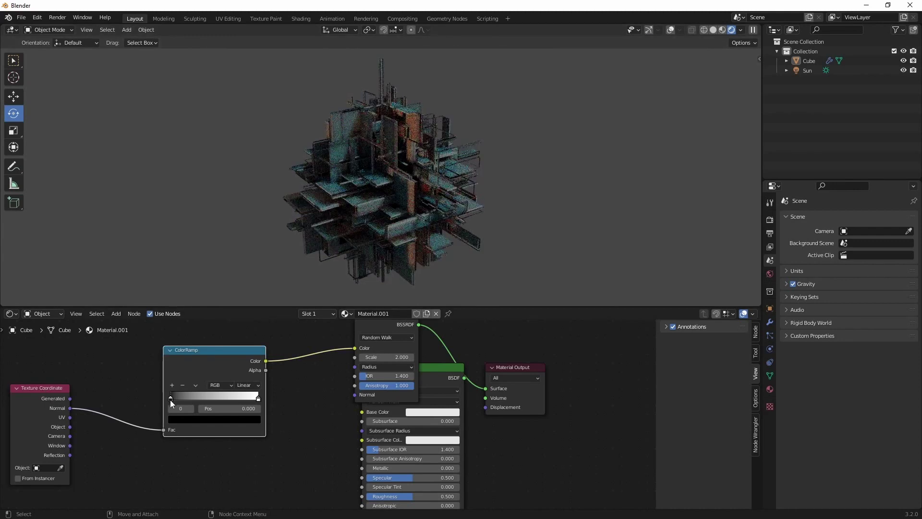
left_click(181, 419)
left_click(227, 368)
left_click(212, 419)
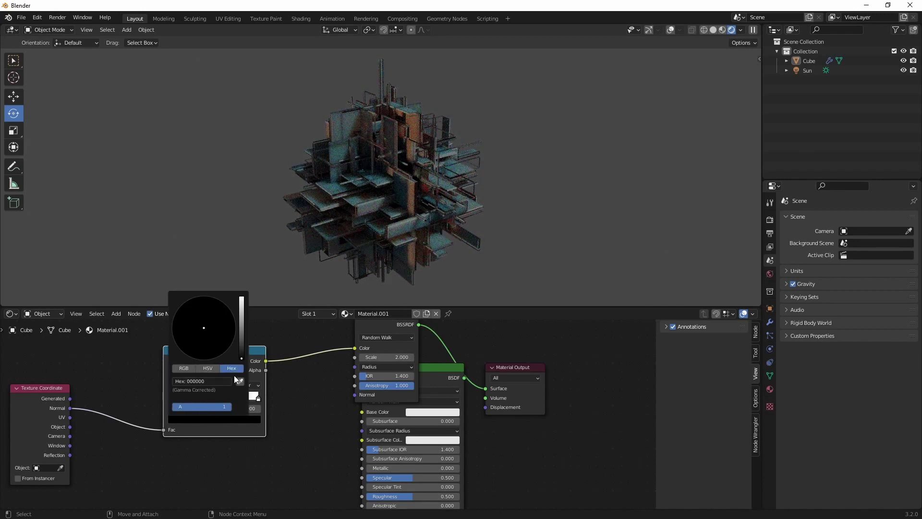
left_click(187, 369)
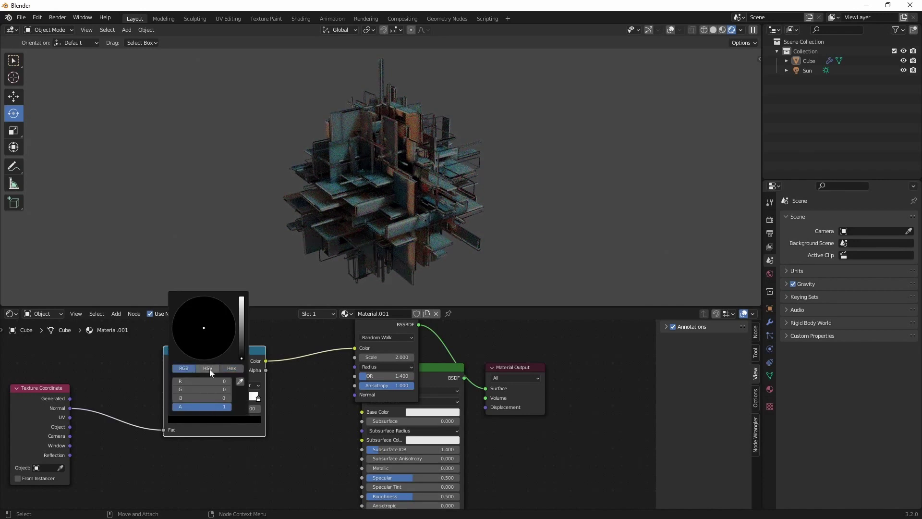
mouse_move(189, 381)
left_mouse_down()
mouse_move(222, 381)
mouse_move(224, 398)
left_mouse_up()
left_click_drag(207, 321, 176, 335)
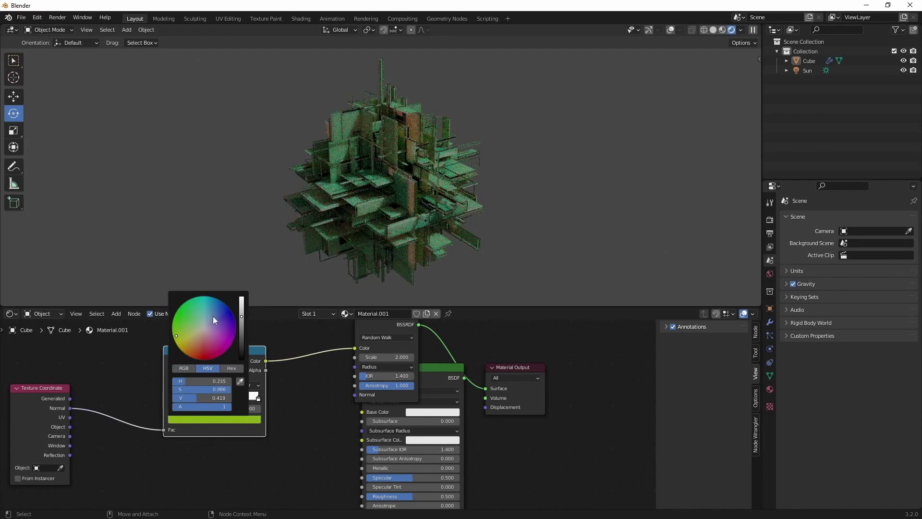
Move the ColorRamp's white stop to position 0.450 and recolour it bright green.
left_click_drag(258, 402, 193, 399)
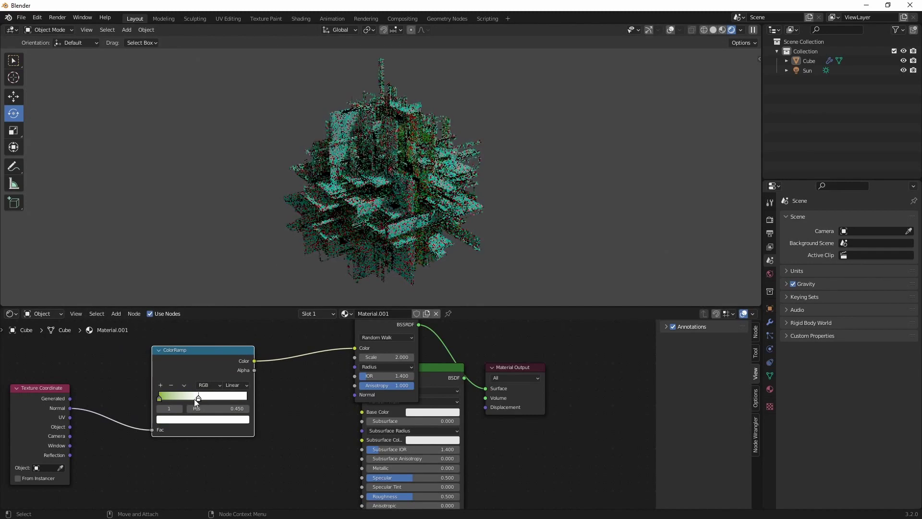
left_click(202, 419)
left_click(185, 349)
left_click_drag(185, 349, 169, 320)
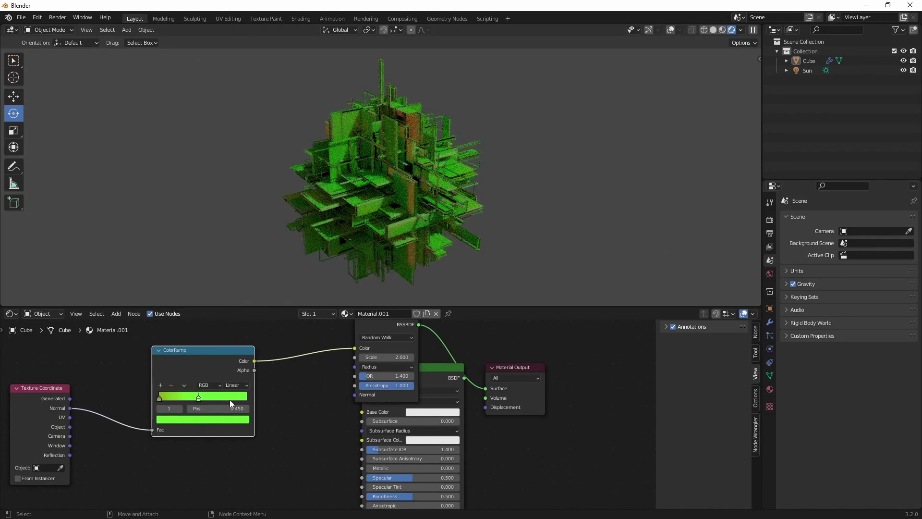
Add a third ColorRamp stop at position 0.907 and colour it red with value 0.709.
left_click(161, 385)
left_click_drag(179, 399, 239, 399)
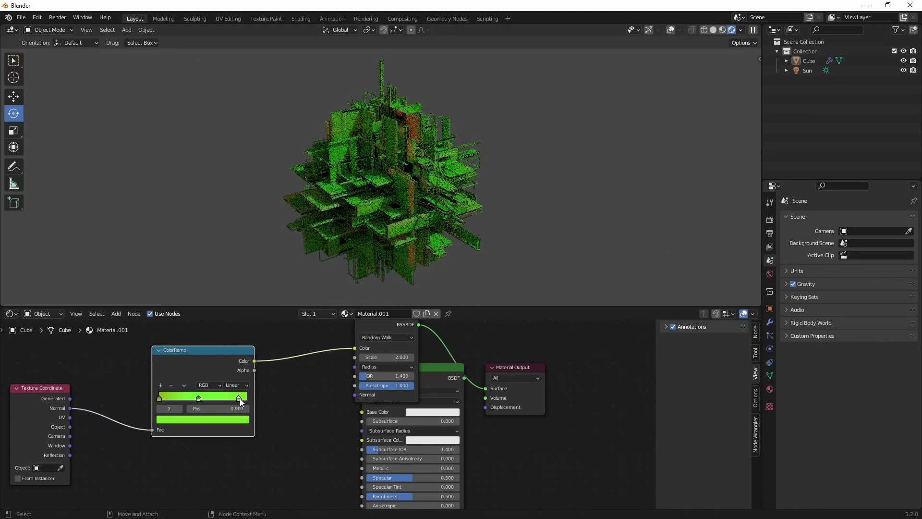
left_click(229, 420)
left_click(192, 356)
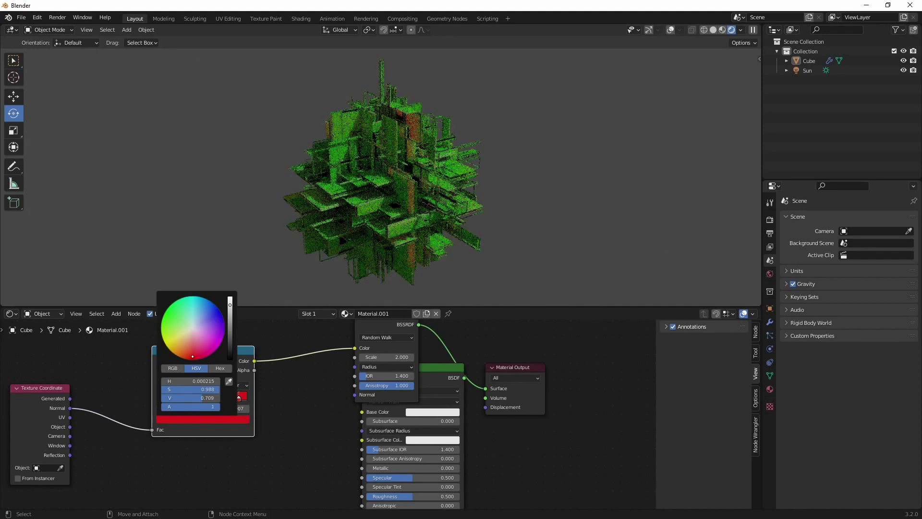
left_click(195, 355)
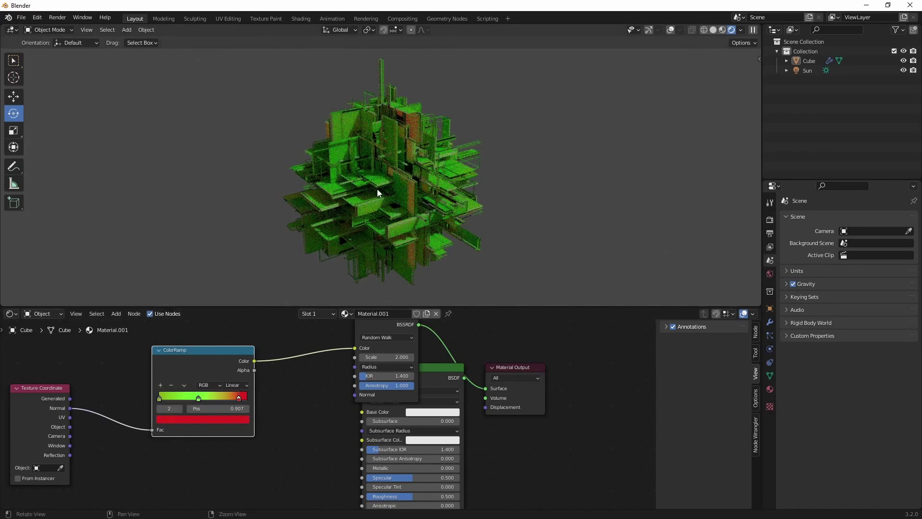
Switch the ColorRamp to Constant interpolation, moving the red stop to 0.675 and the green stop slightly closer to the yellow-green one.
left_click(199, 399)
left_click(231, 385)
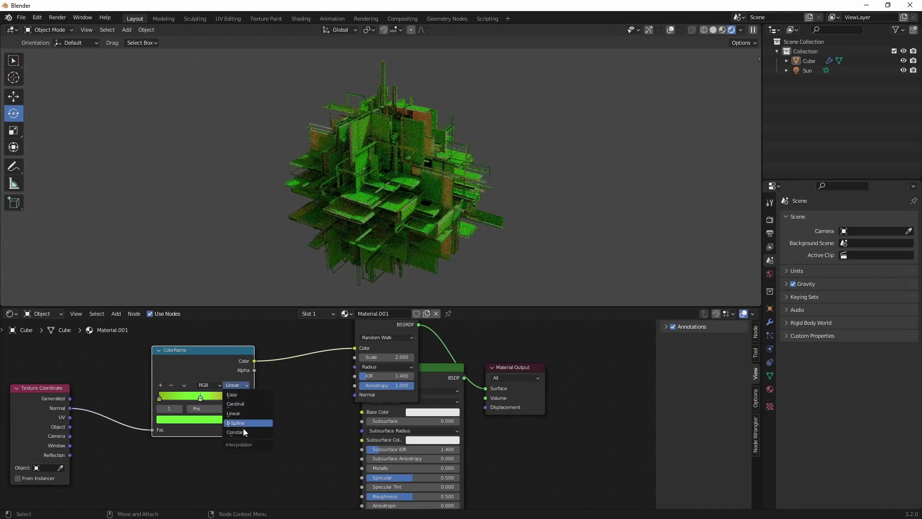
left_click(244, 432)
left_click(226, 398)
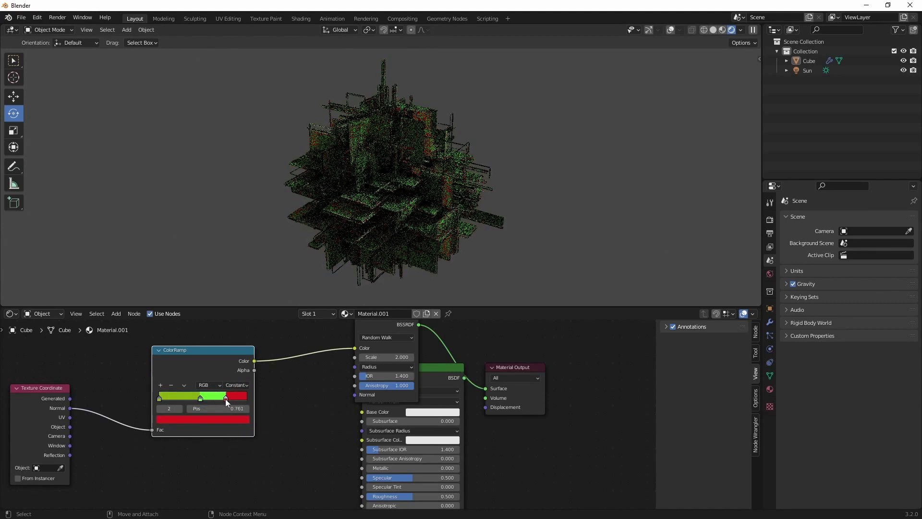
mouse_move(199, 399)
left_mouse_down()
mouse_move(191, 399)
mouse_move(217, 399)
left_mouse_up()
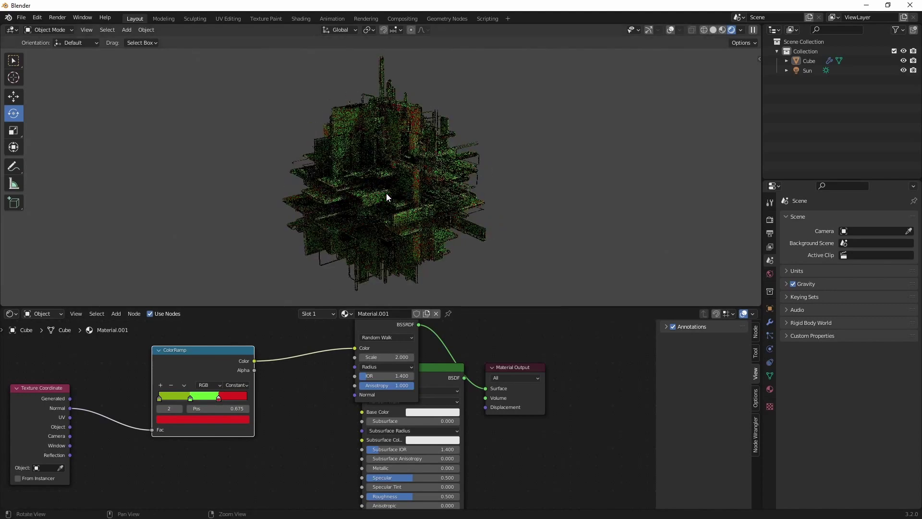
scroll(413, 217, "up", 5)
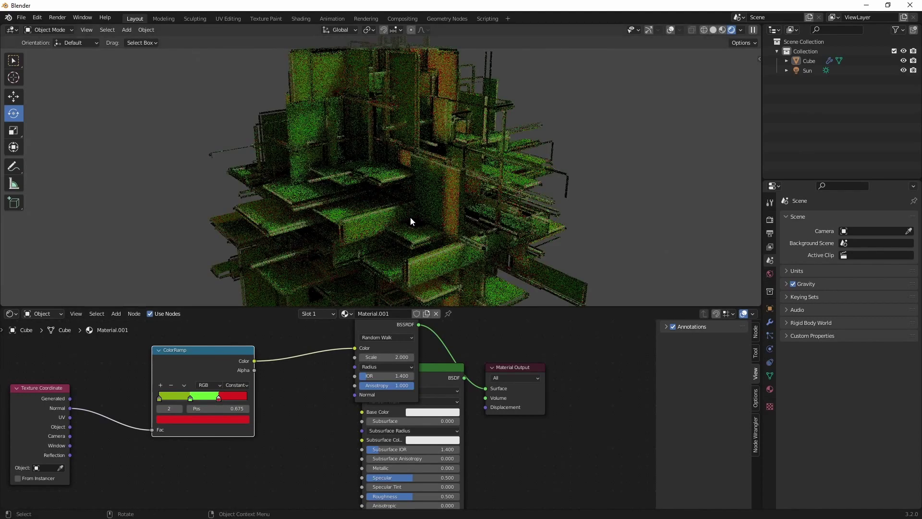
scroll(406, 223, "up", 3)
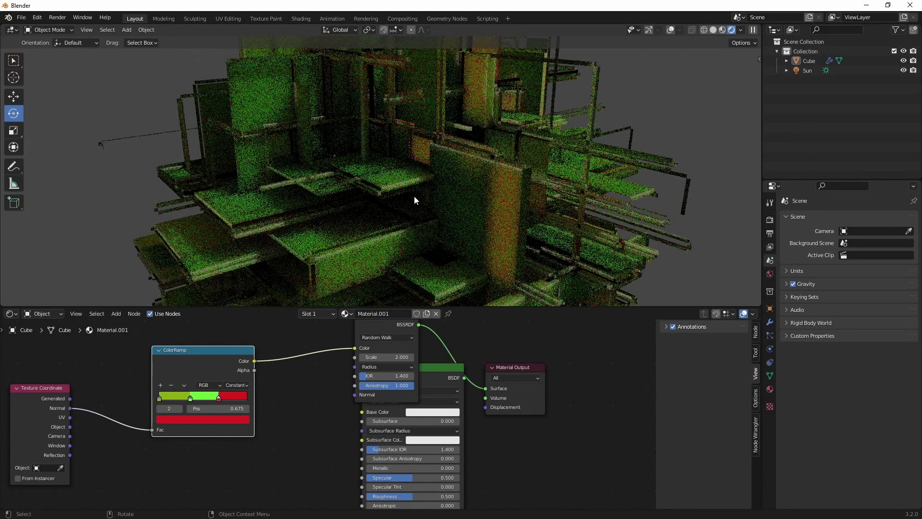
scroll(336, 214, "down", 6)
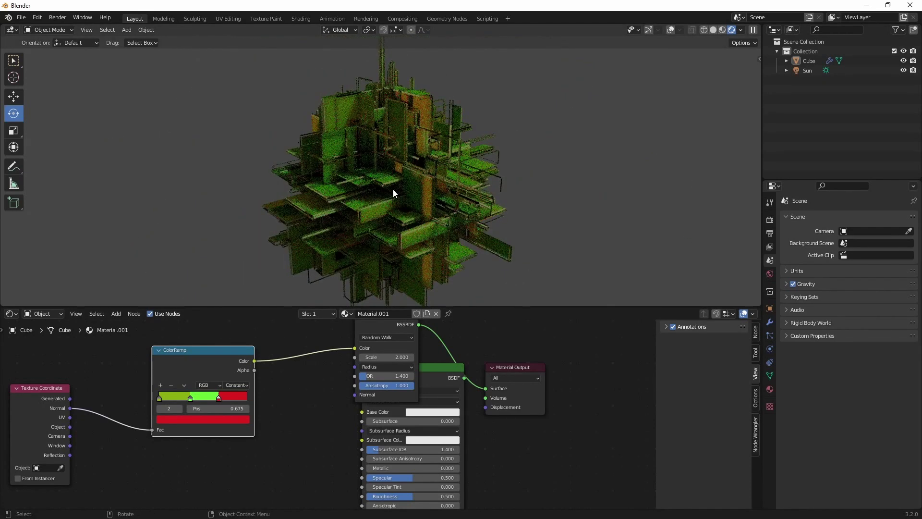
Set the Sun light's strength to 2.
left_click(12, 314)
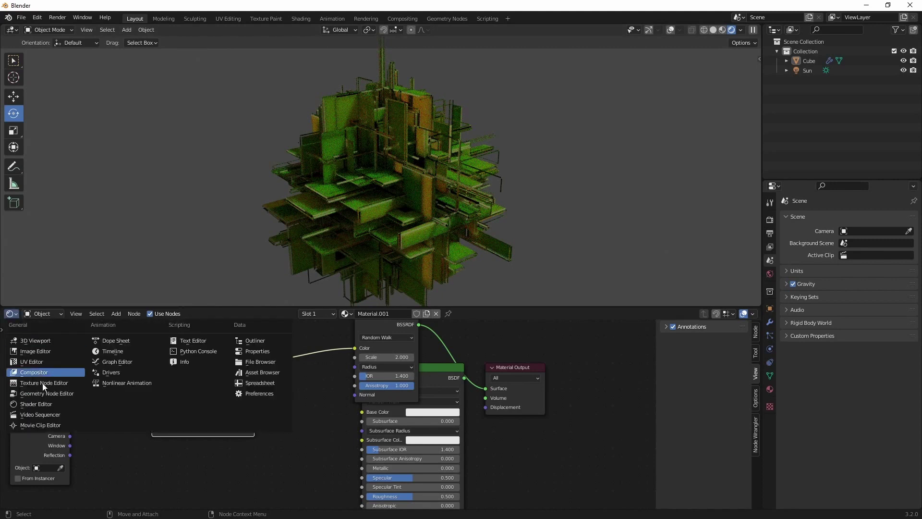
left_click(44, 404)
left_click(806, 71)
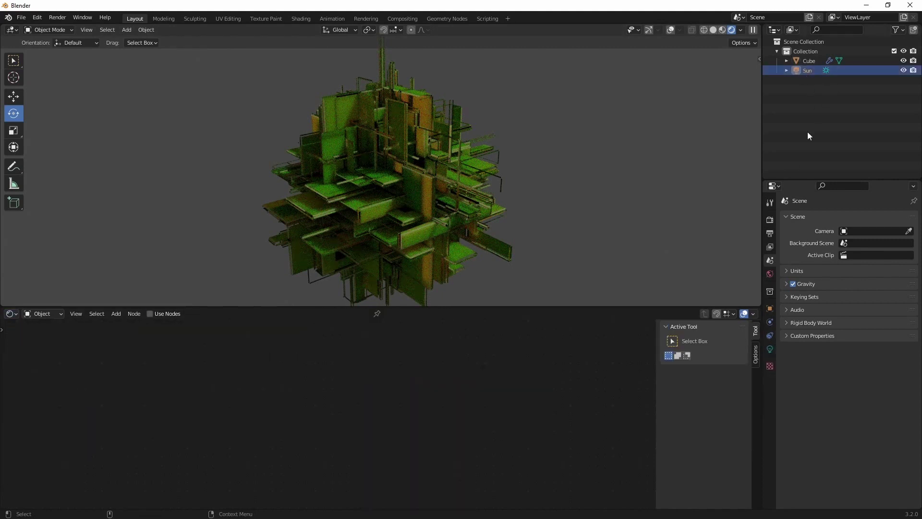
left_click(770, 350)
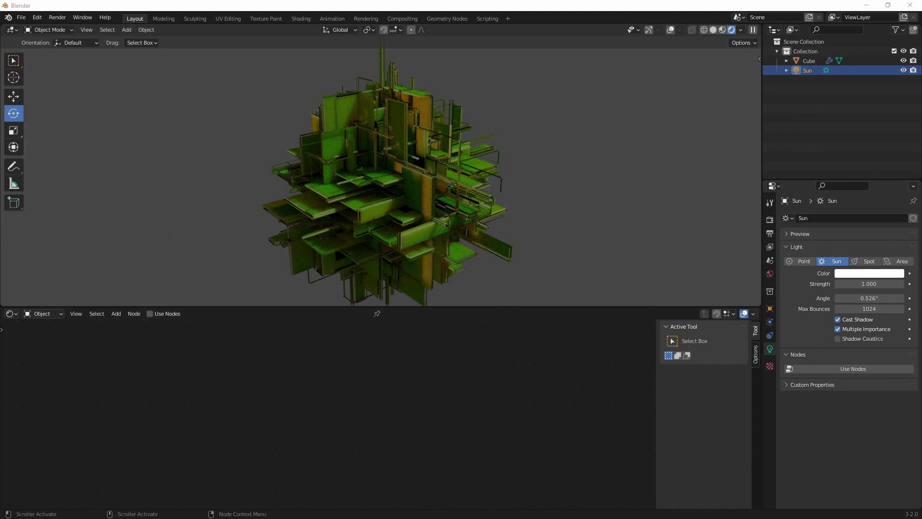
left_click(872, 284)
type("2")
key("Tab")
Select the cube and switch the node area from the Shader Editor to the Geometry Node Editor.
middle_click_drag(528, 206, 391, 224)
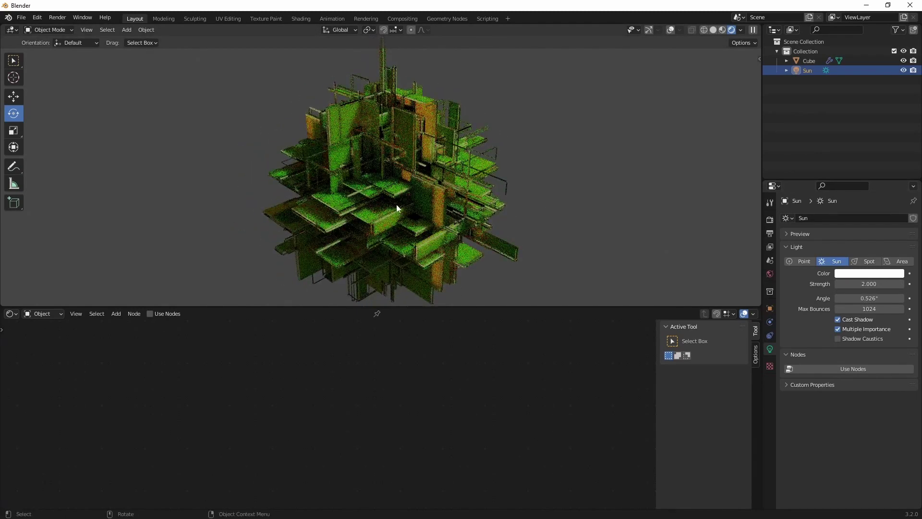
scroll(398, 194, "up", 6)
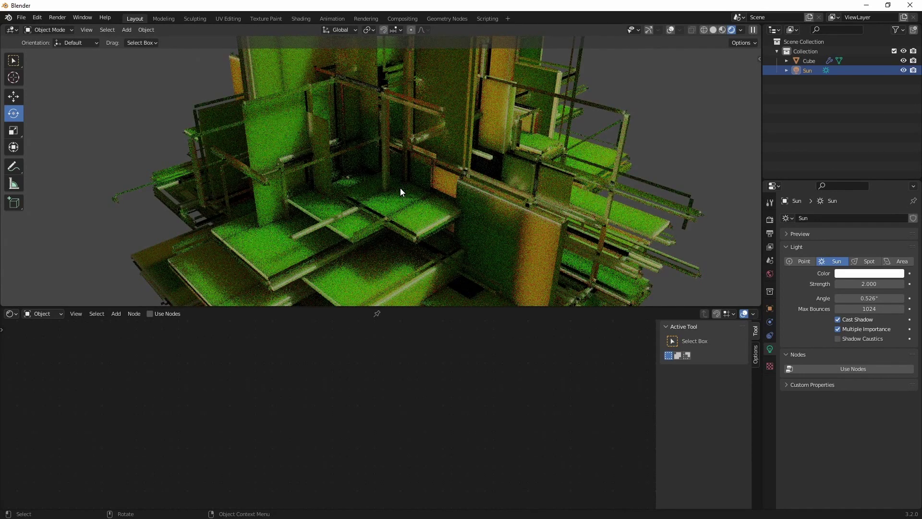
scroll(402, 193, "down", 6)
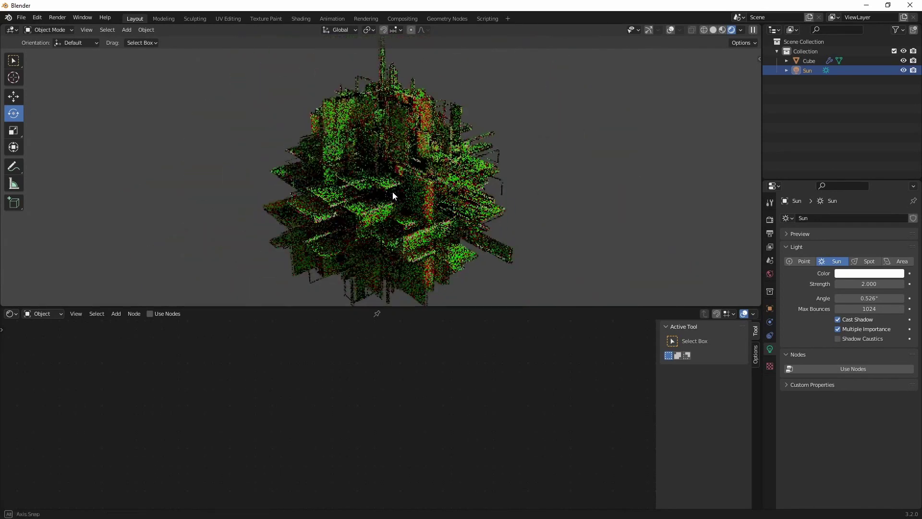
scroll(393, 191, "down", 2)
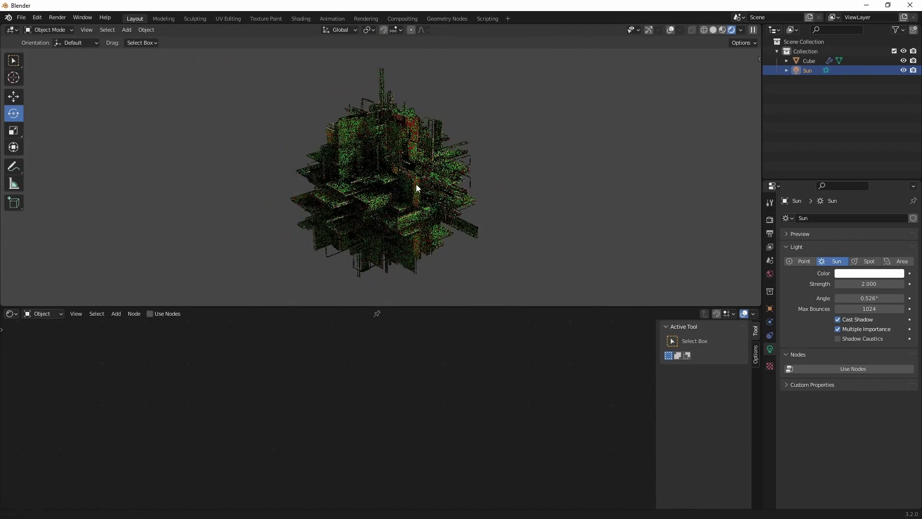
left_click(401, 185)
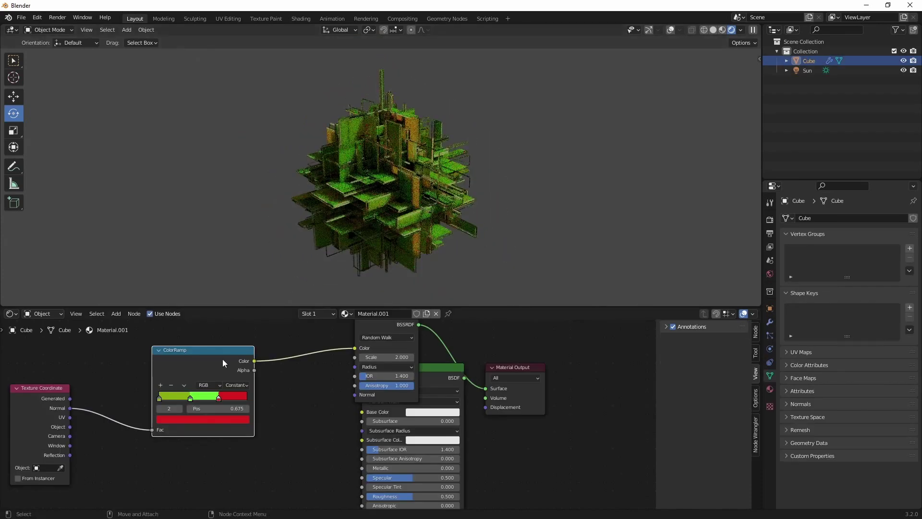
left_click(52, 331)
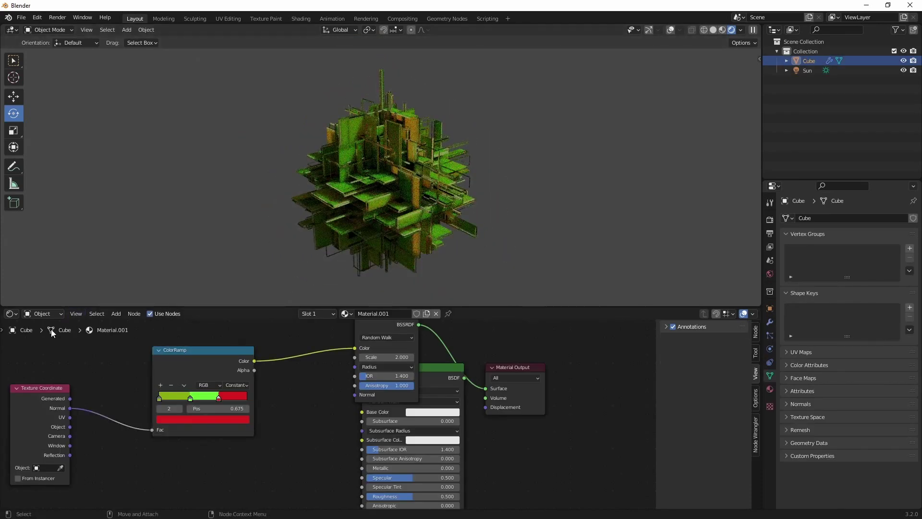
left_click(11, 313)
left_click(48, 393)
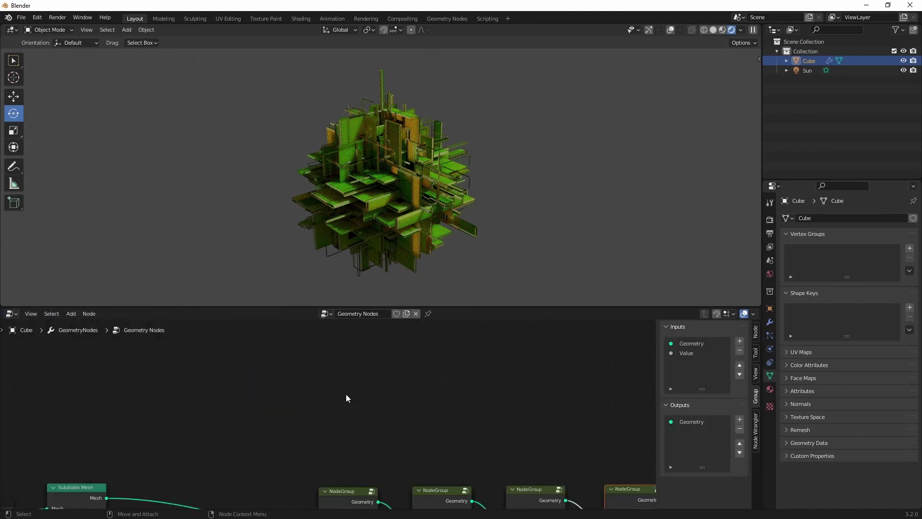
Tidy the positions of the chained iteration node groups and select the first one.
key("Home")
left_click_drag(313, 388, 302, 383)
left_click_drag(378, 390, 377, 387)
middle_click_drag(367, 361, 322, 372)
scroll(336, 352, "up", 2)
left_click_drag(327, 390, 329, 386)
left_click(235, 394)
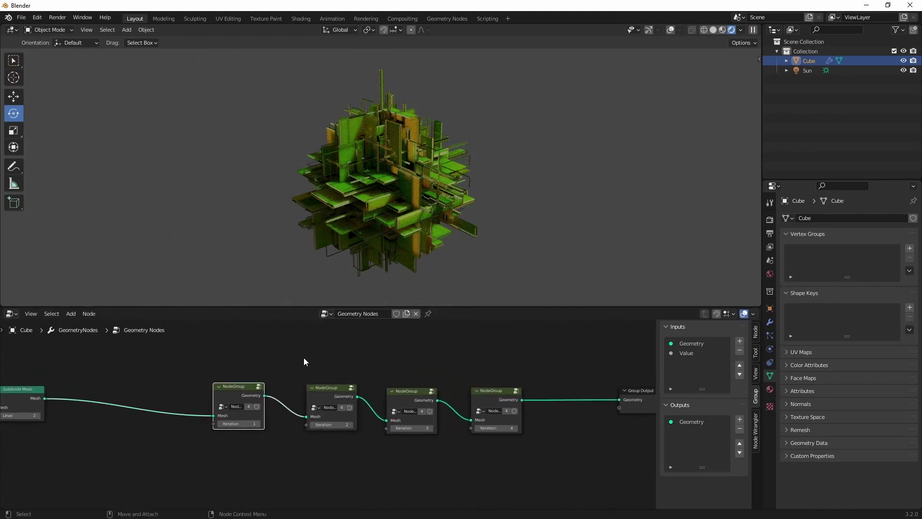
middle_click_drag(391, 165, 395, 179)
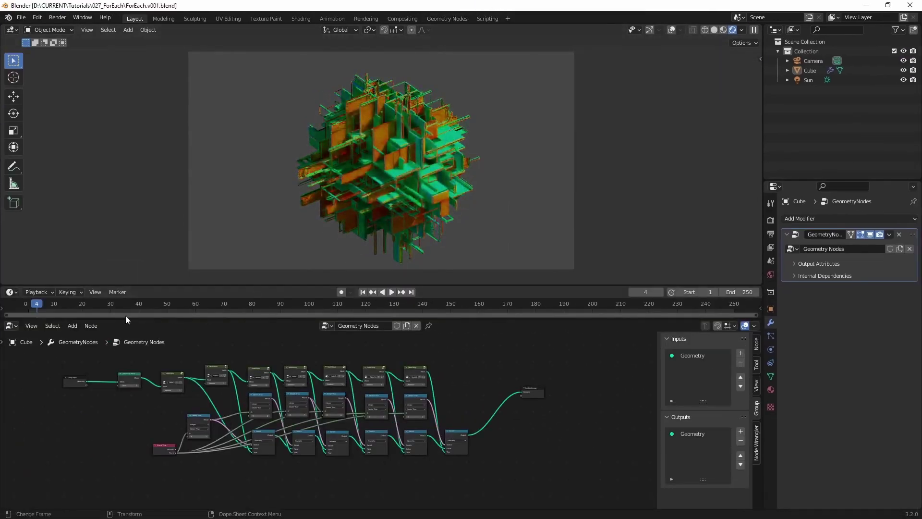
Return the ForEach.v001.blend animation to frame 1 and play it.
left_click_drag(37, 307, 27, 304)
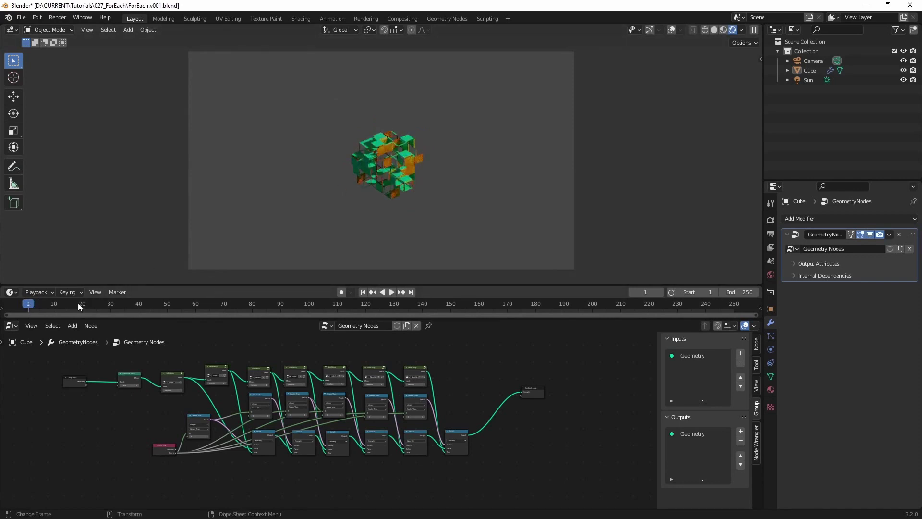
left_click(391, 292)
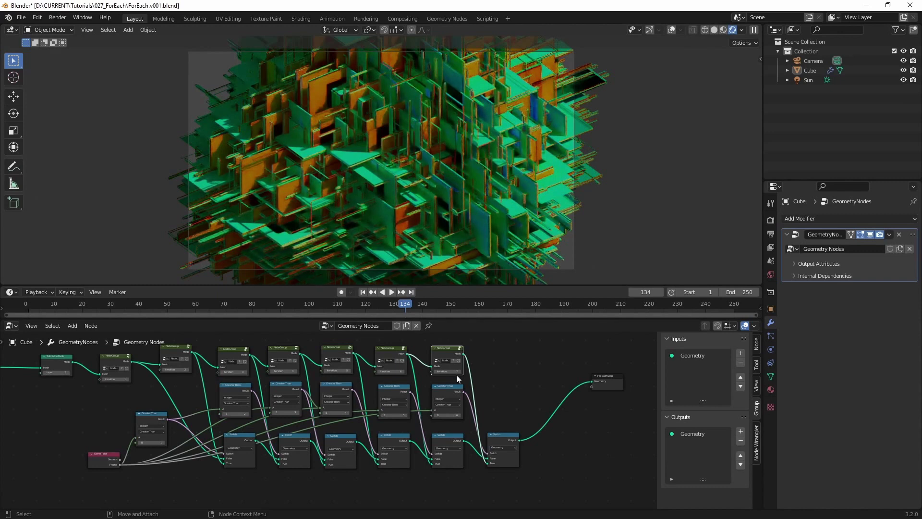
Examine how the Greater Than and Switch nodes use the scene time frame to choose among the seven chained node groups.
scroll(525, 373, "up", 2)
middle_click_drag(523, 373, 243, 434)
scroll(365, 423, "down", 3)
middle_click_drag(395, 416, 483, 407)
scroll(457, 374, "up", 1)
scroll(523, 374, "up", 5)
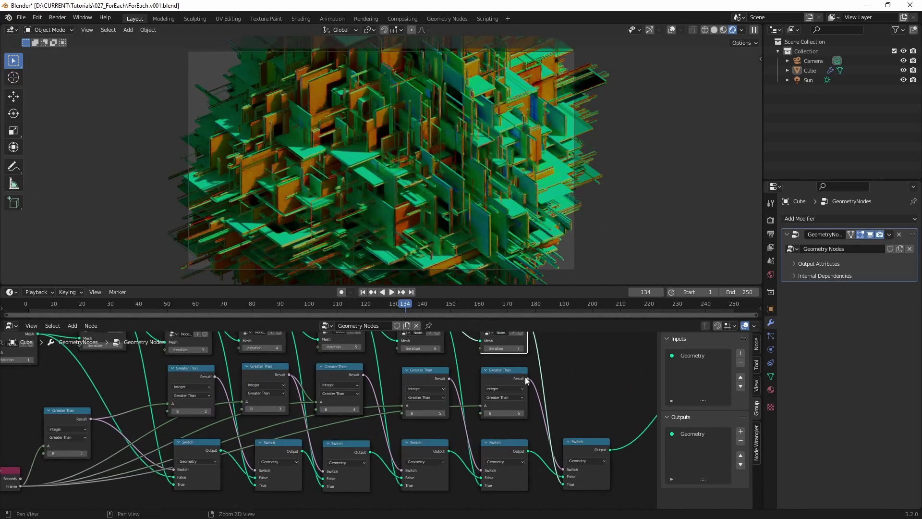
middle_click_drag(549, 365, 258, 431)
scroll(298, 432, "down", 3)
middle_click_drag(395, 416, 471, 407)
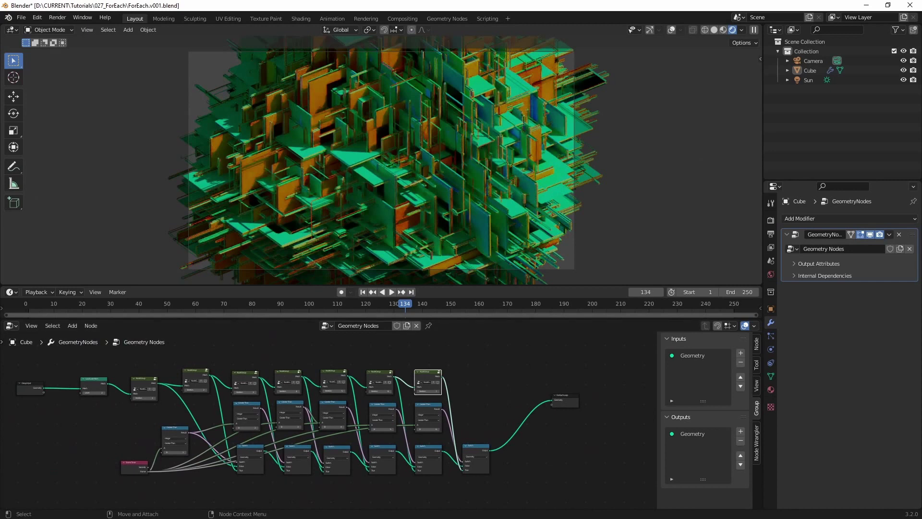
scroll(456, 374, "up", 1)
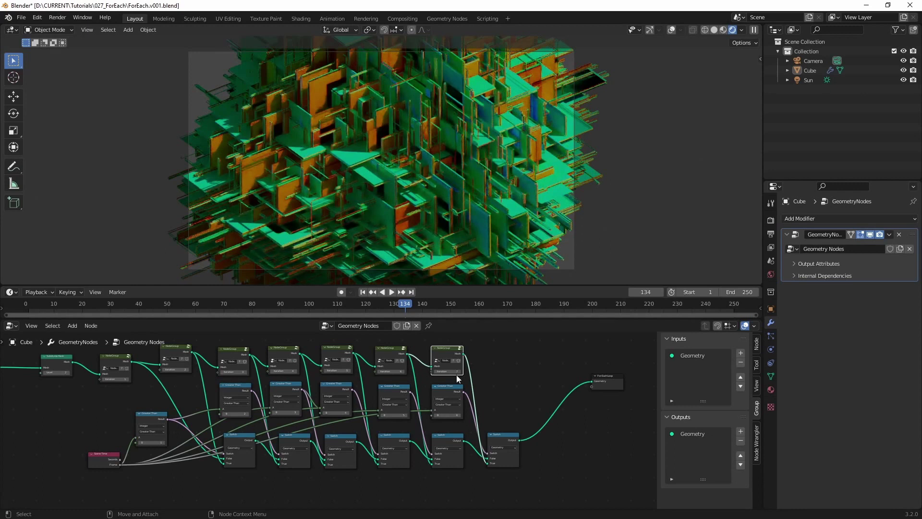
scroll(523, 373, "up", 2)
middle_click_drag(511, 387, 473, 407)
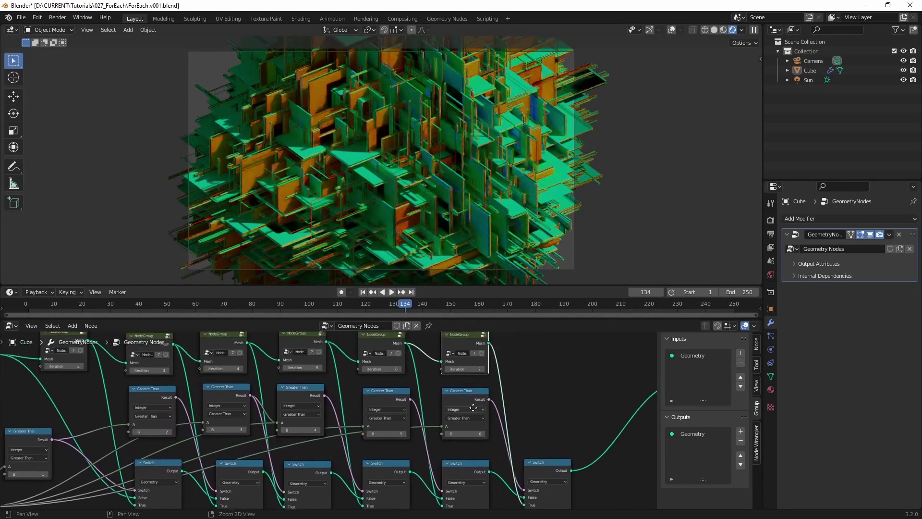
middle_click_drag(355, 415, 264, 431)
scroll(466, 418, "down", 3)
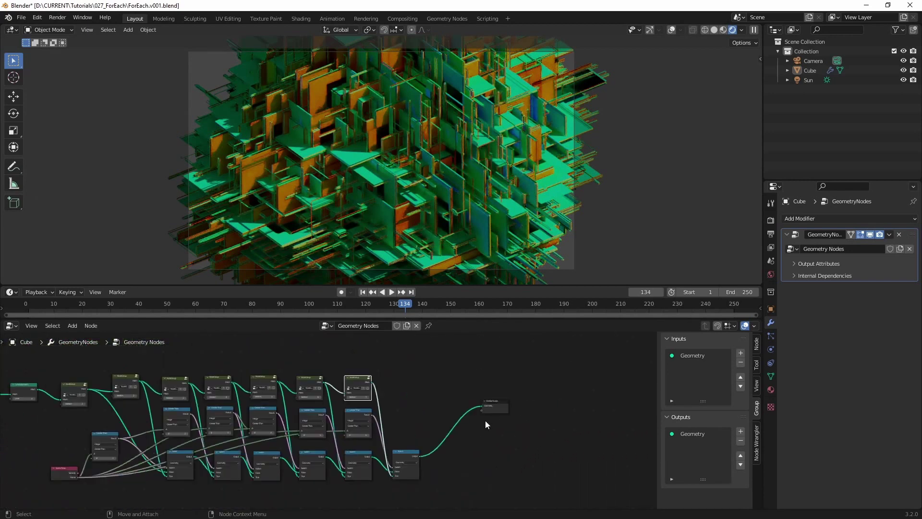
middle_click_drag(394, 415, 471, 407)
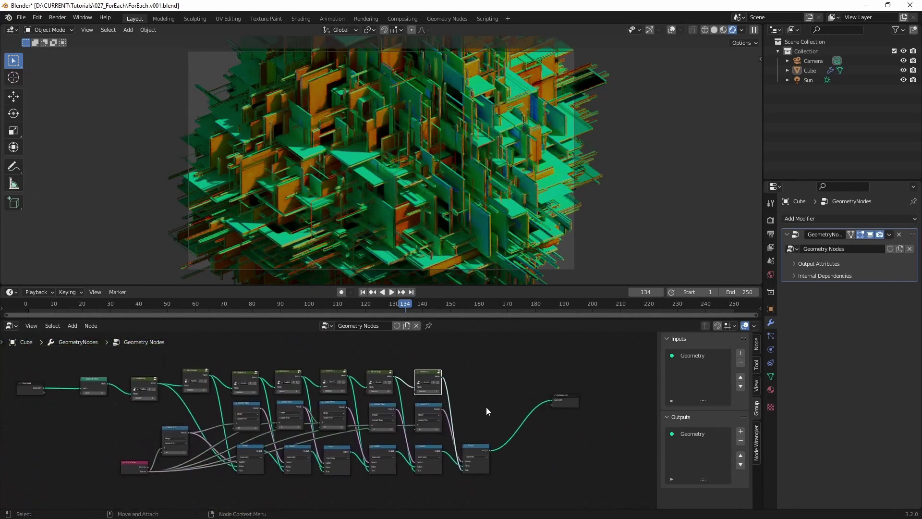